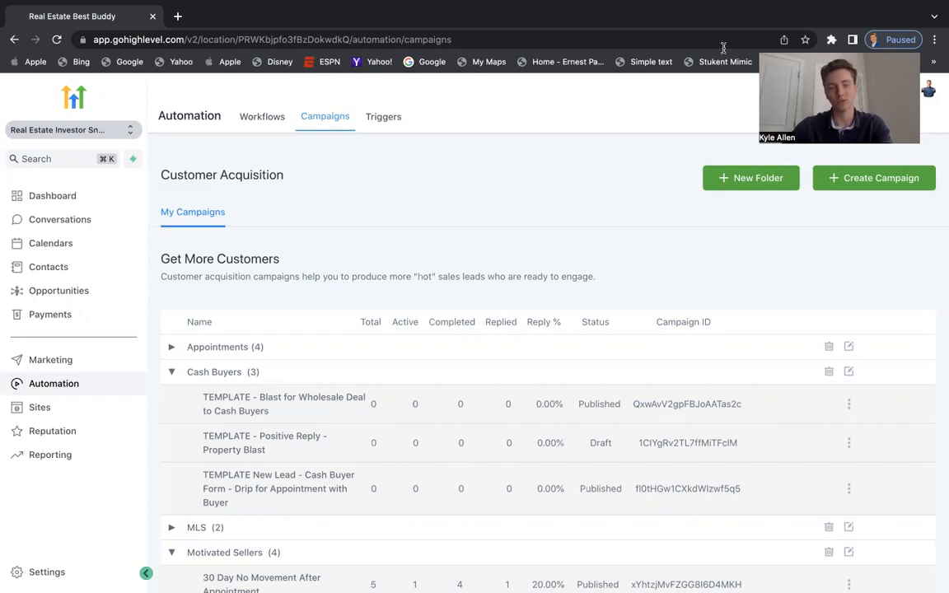
Collapse the Cash Buyers and Motivated Sellers folders in the campaign list
scroll(399, 287, "down", 2)
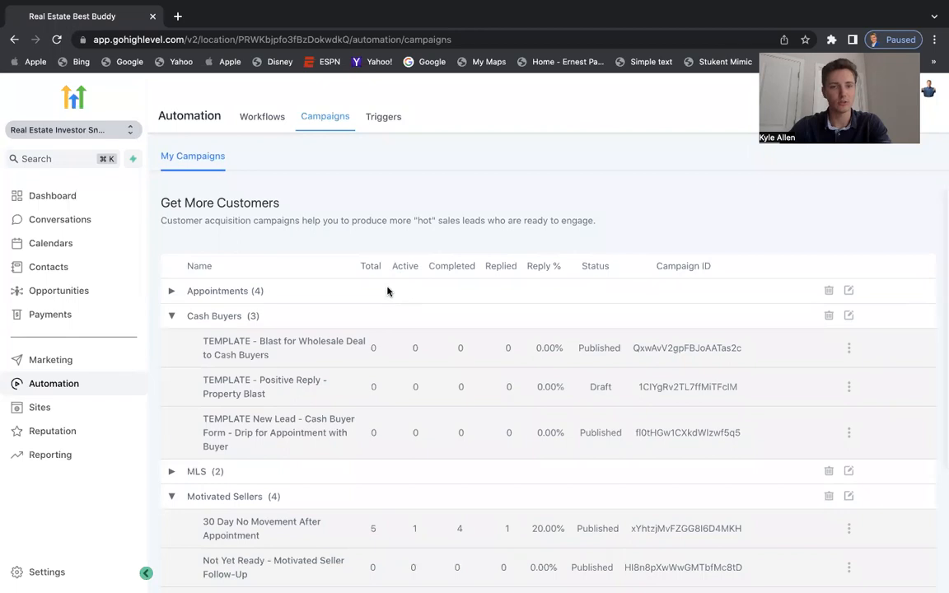
left_click(235, 318)
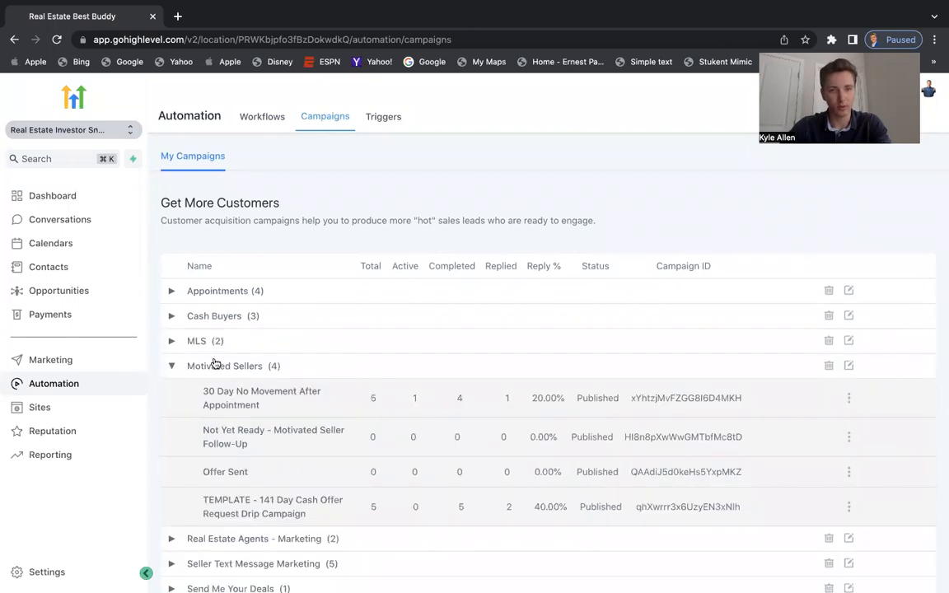
left_click(212, 367)
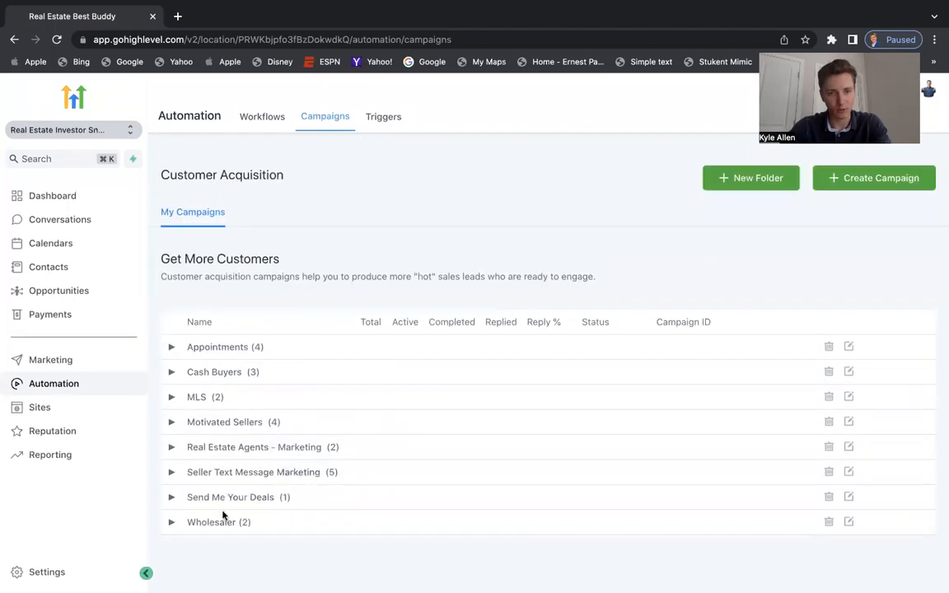
Expand the Appointments and Cash Buyers folders to view the campaigns they contain
left_click(213, 346)
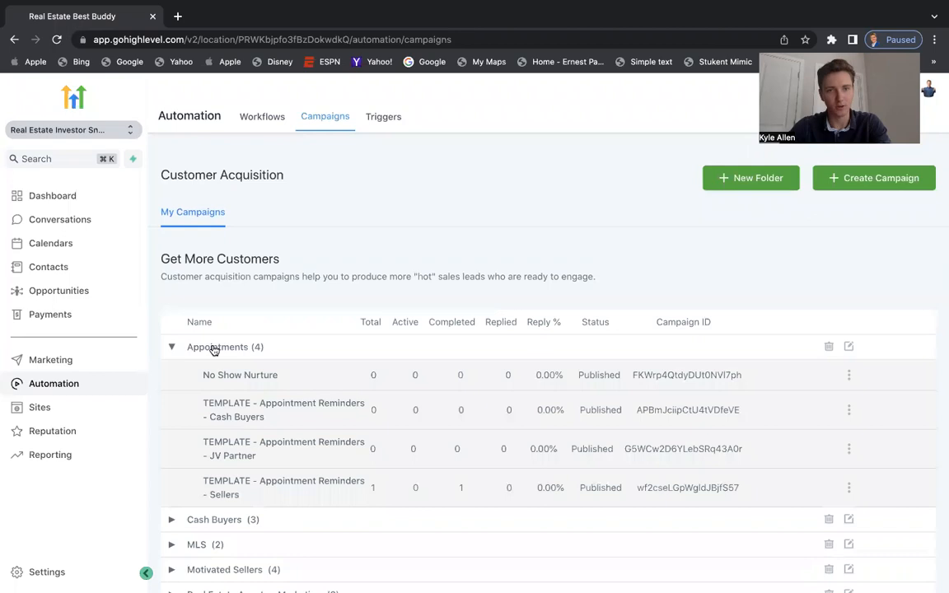
scroll(250, 398, "down", 3)
left_click(244, 410)
scroll(333, 497, "down", 2)
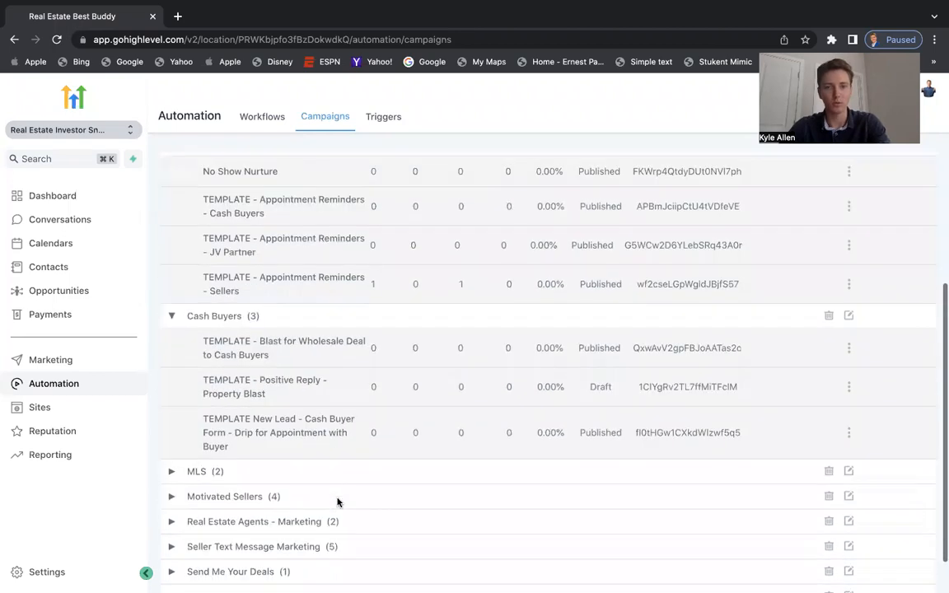
scroll(337, 502, "down", 2)
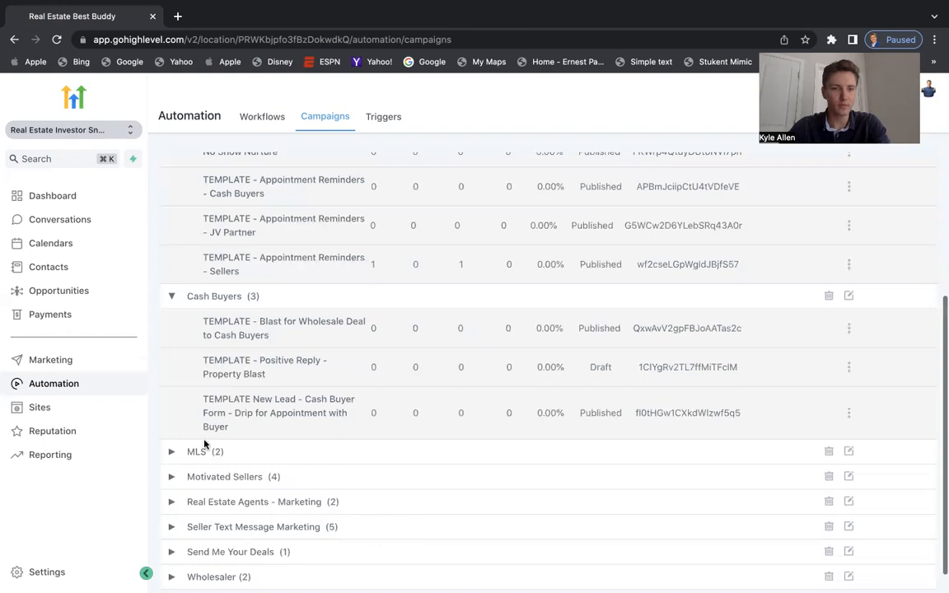
Expand the MLS and Motivated Sellers folders and look over their campaigns
left_click(239, 449)
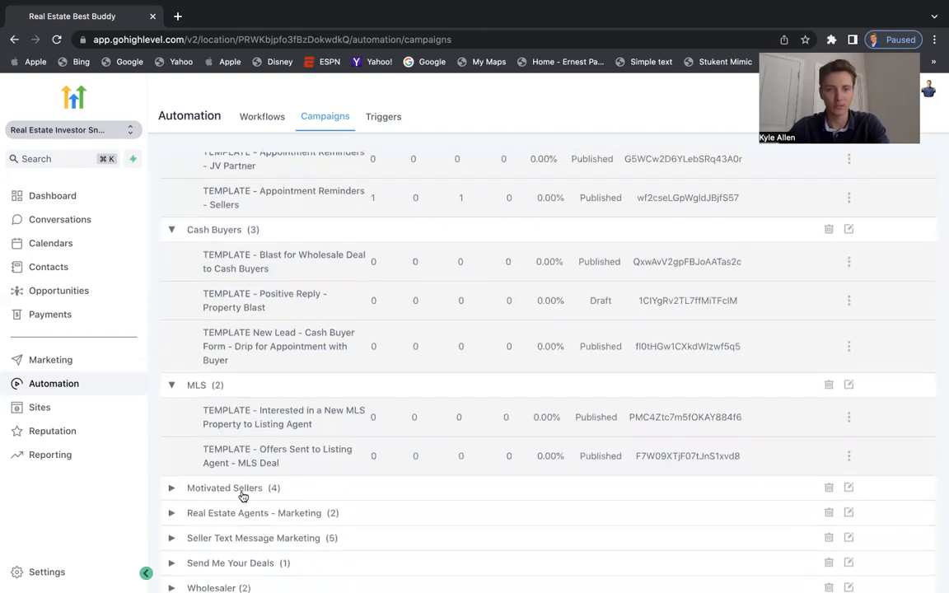
left_click(240, 493)
scroll(240, 495, "down", 2)
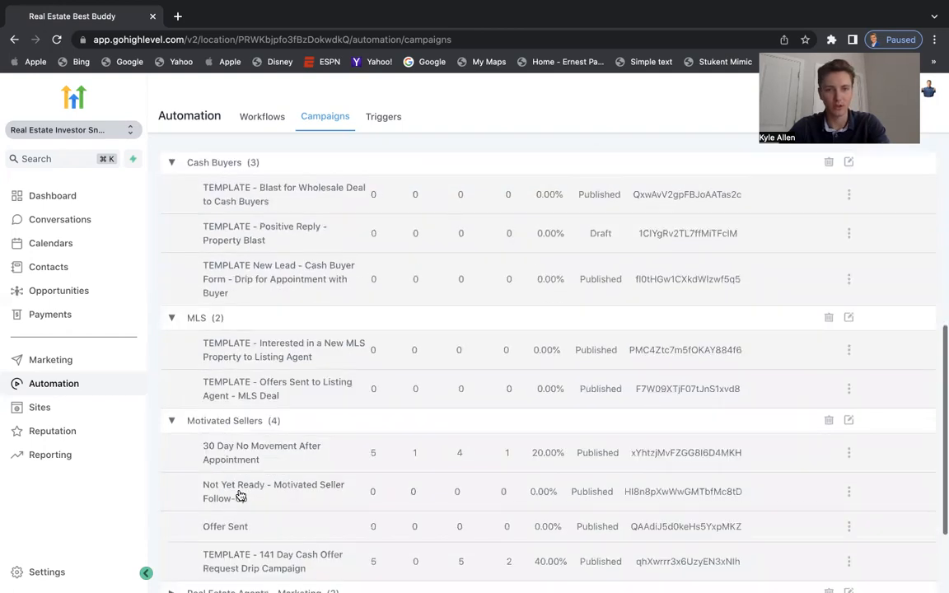
scroll(251, 437, "down", 1)
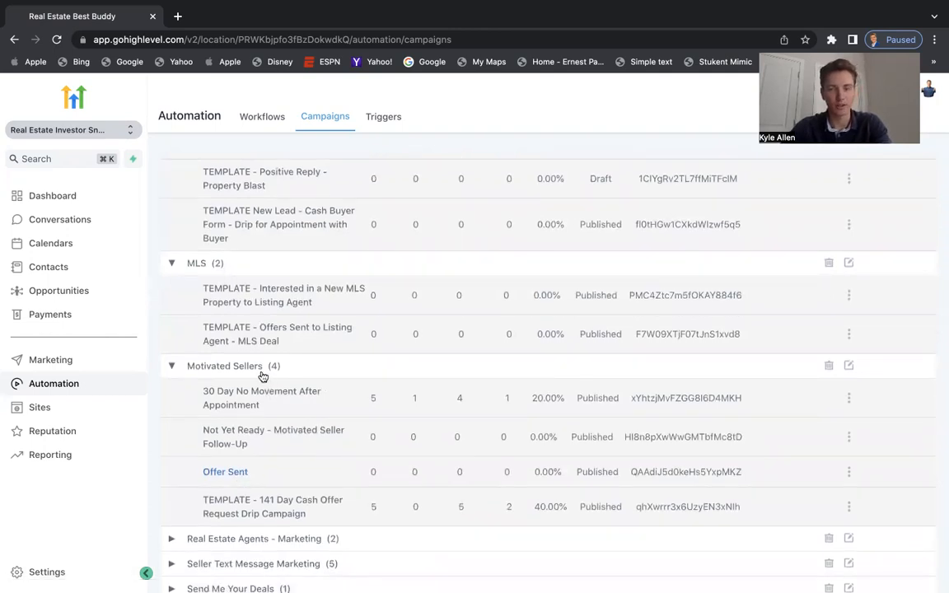
scroll(256, 445, "down", 1)
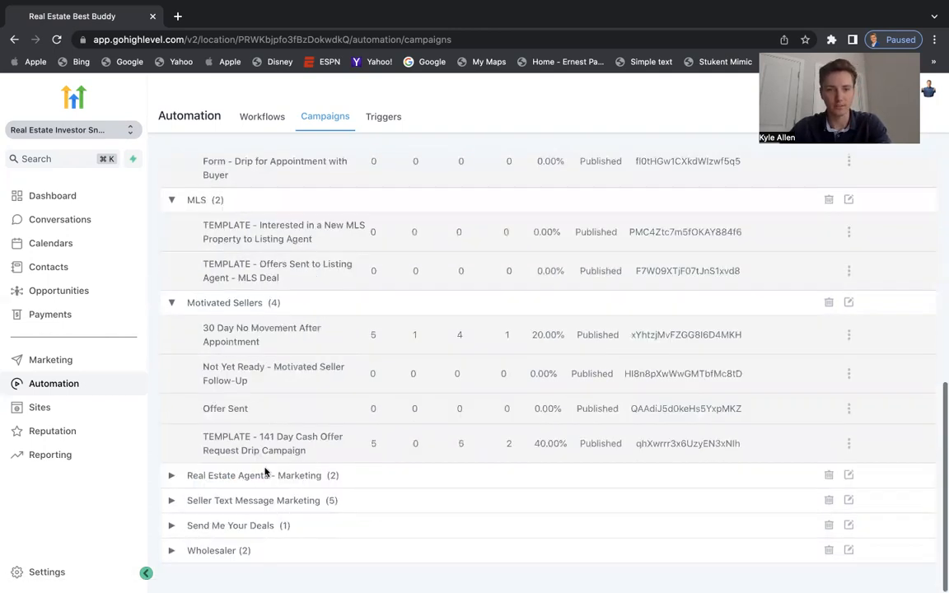
Expand the Real Estate Agents - Marketing and Seller Text Message Marketing folders to view their campaigns
left_click(262, 485)
scroll(262, 486, "down", 1)
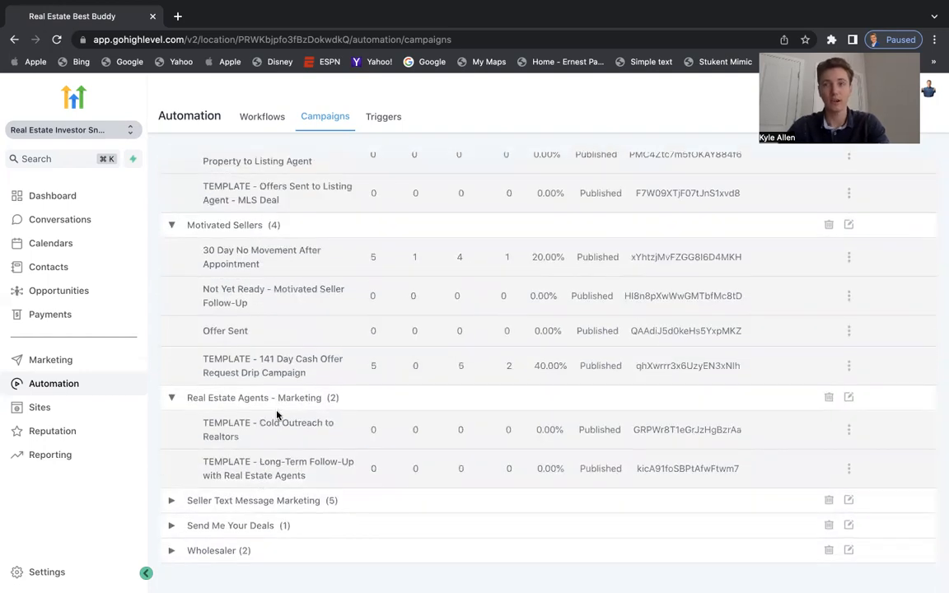
left_click(282, 510)
scroll(288, 511, "down", 2)
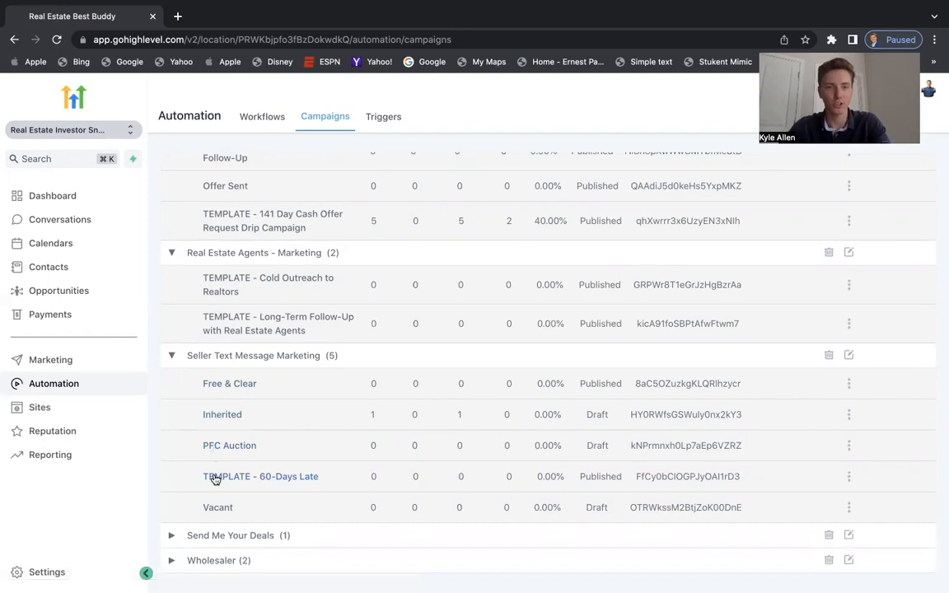
Expand the Send Me Your Deals and Wholesaler folders and review their campaigns
scroll(215, 511, "down", 1)
left_click(218, 530)
scroll(217, 531, "down", 1)
left_click(215, 552)
scroll(275, 507, "down", 2)
scroll(277, 506, "up", 3)
scroll(277, 506, "up", 10)
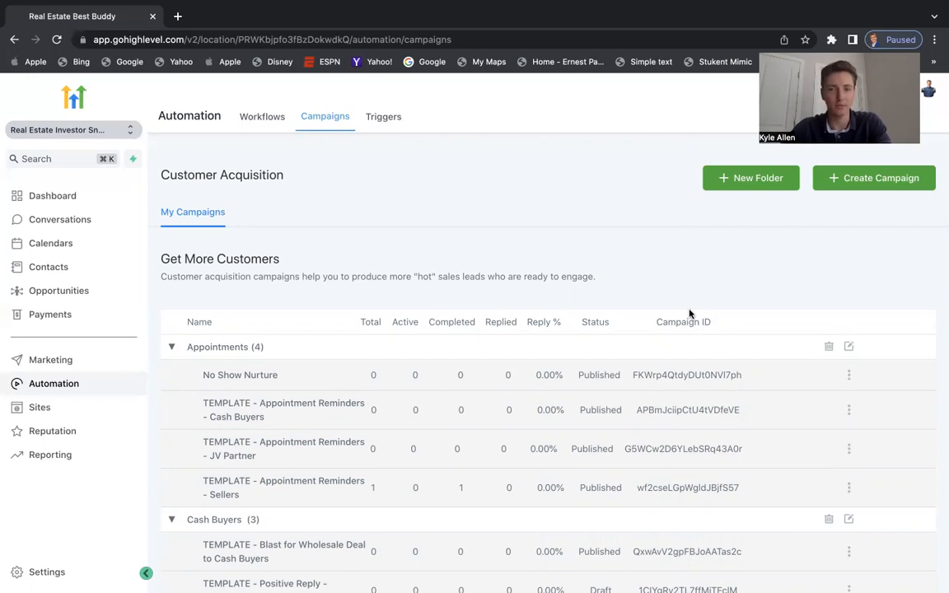
Examine the template campaigns in the Cash Buyers folder, including the wholesale deal blast and its reply rate
scroll(295, 509, "down", 1)
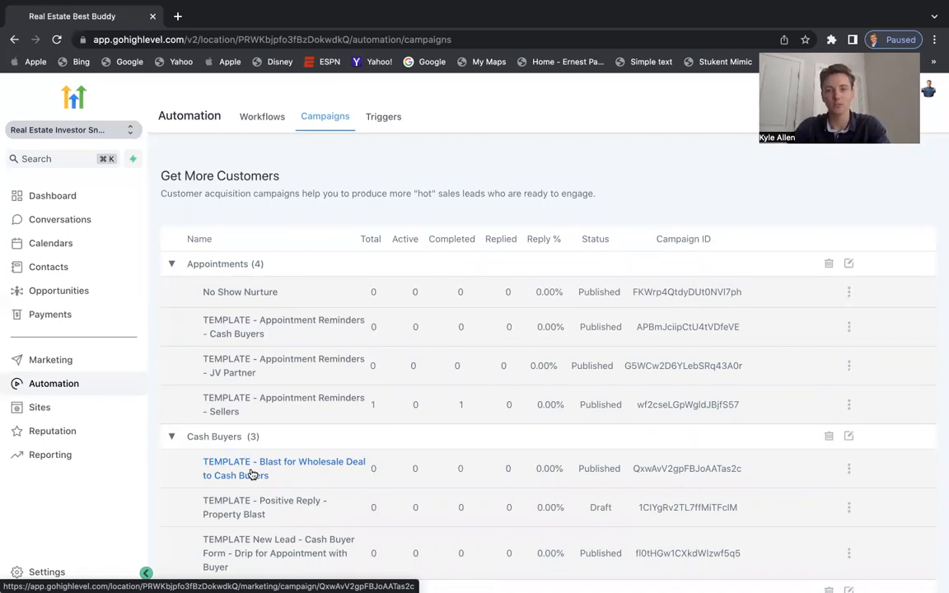
double_click(548, 468)
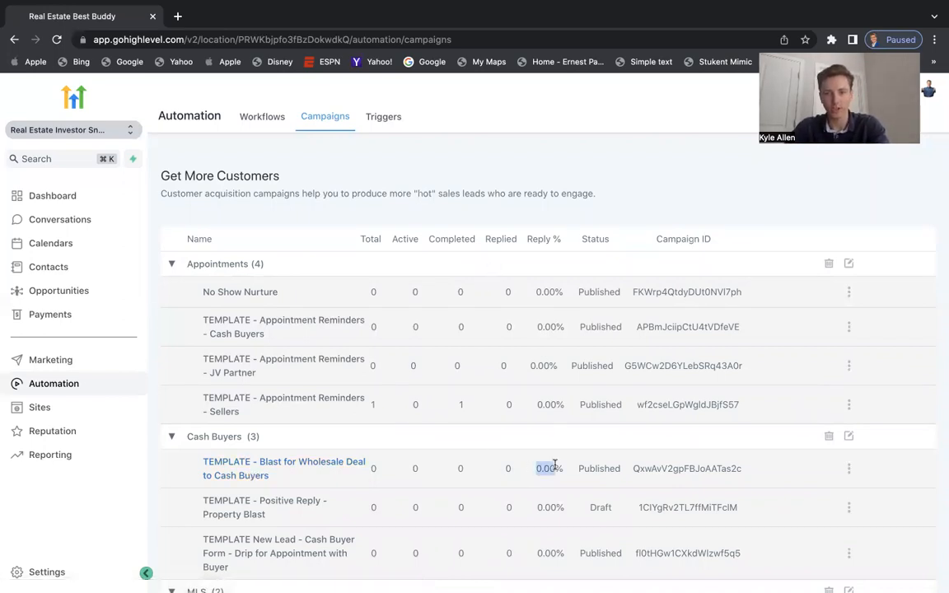
left_click(566, 476)
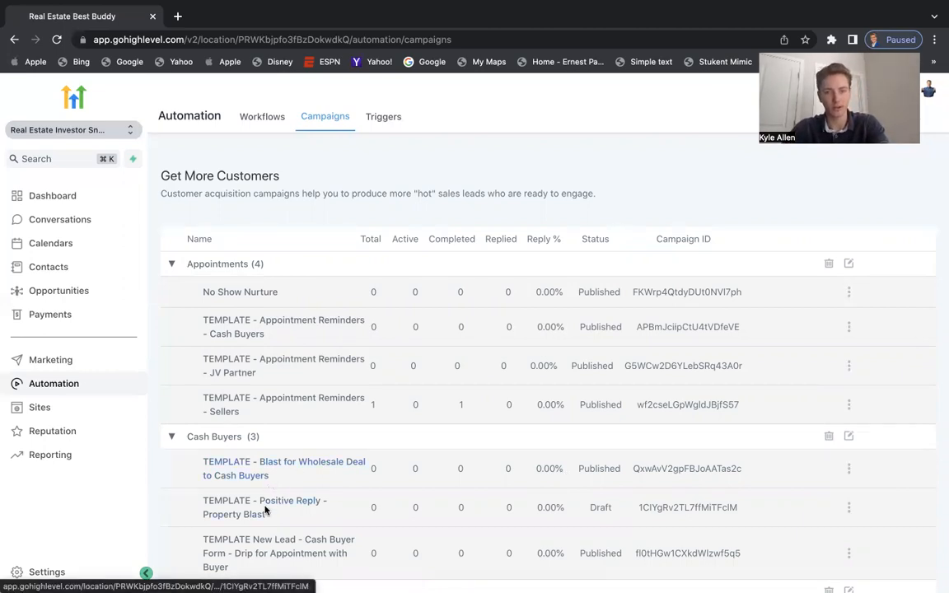
scroll(265, 504, "down", 1)
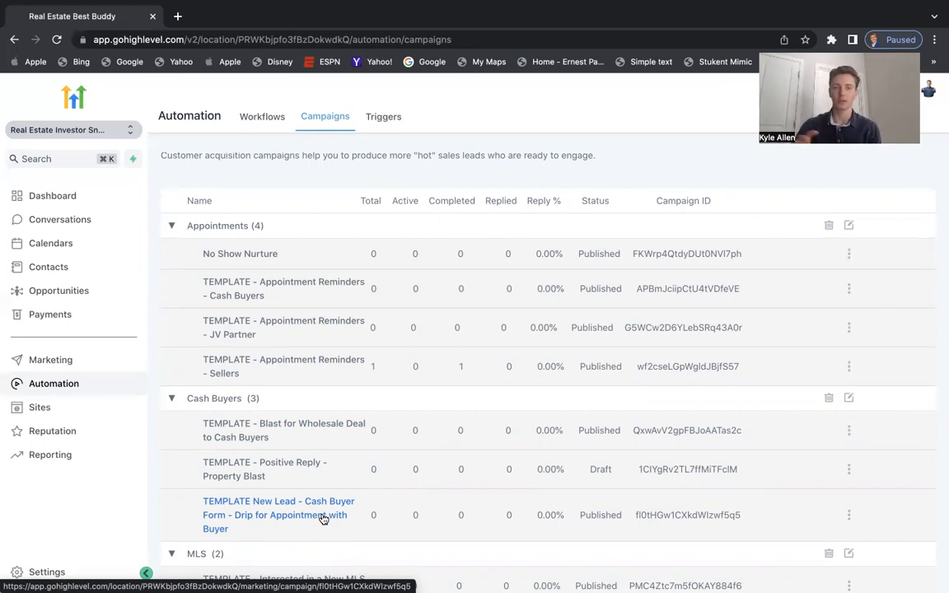
Create a campaign named "Cash Buyer Follow-Up" in the Cash Buyers folder
scroll(324, 519, "up", 1)
scroll(324, 519, "up", 1)
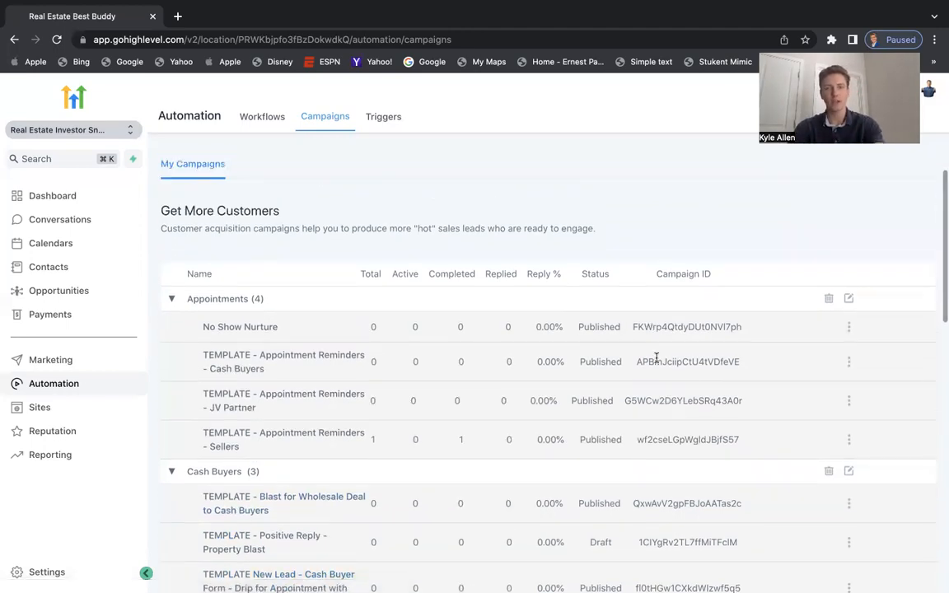
left_click(838, 182)
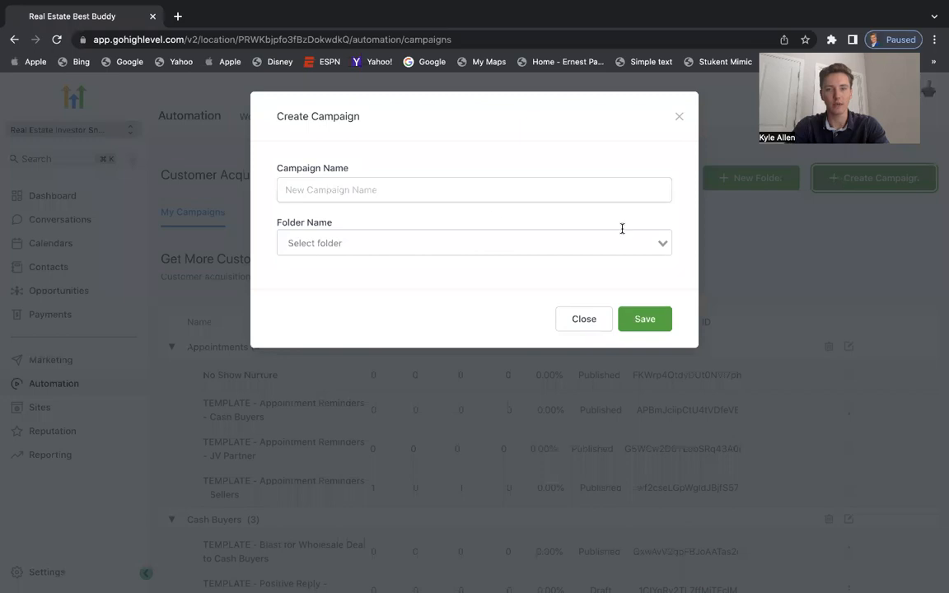
left_click(440, 192)
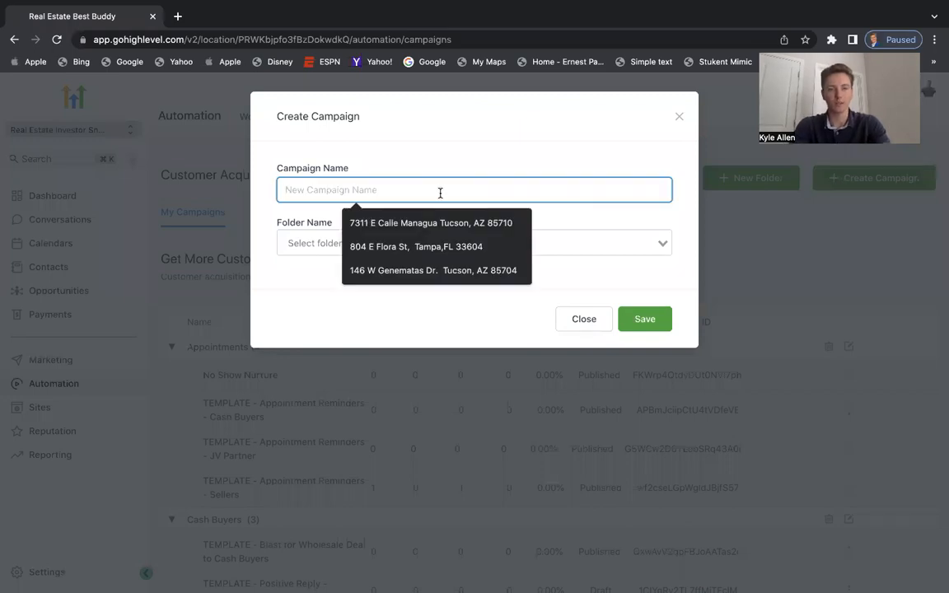
type("Cash Buyer ")
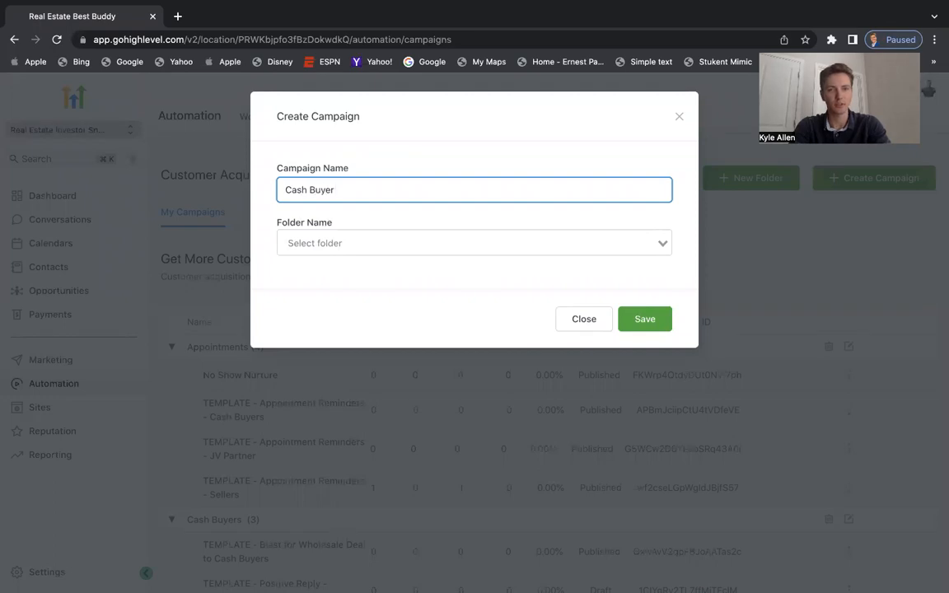
type("Follow-Up")
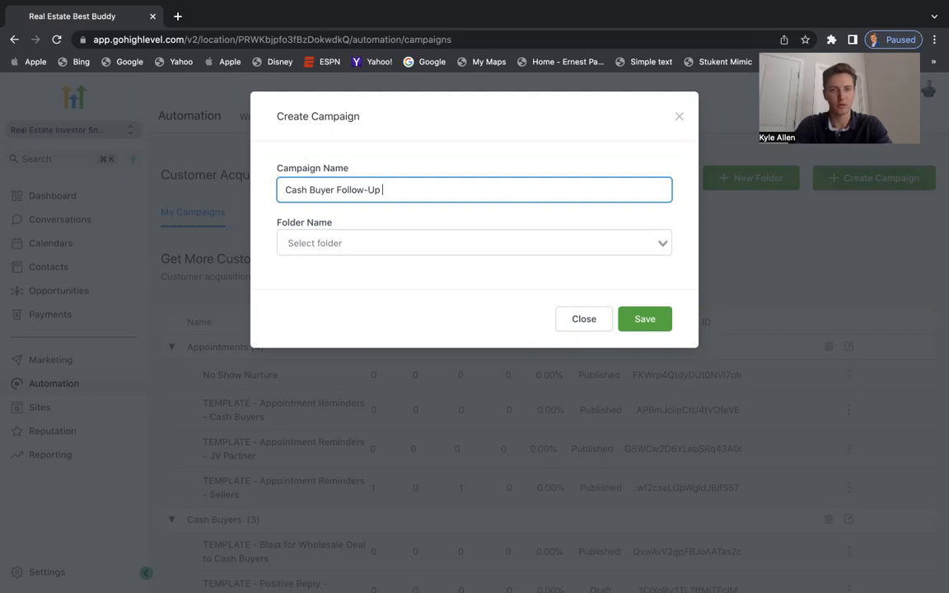
left_click(522, 242)
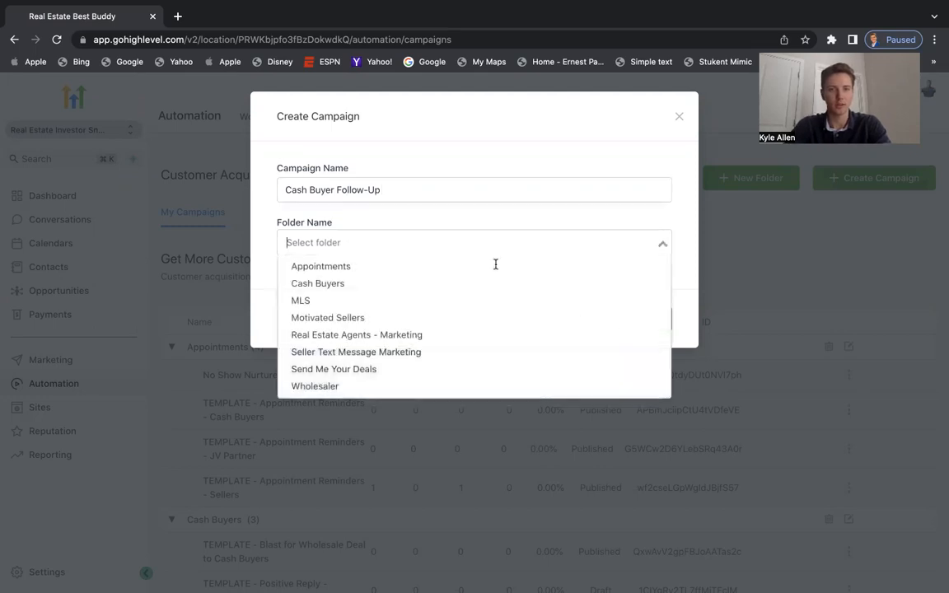
left_click(424, 283)
left_click(646, 320)
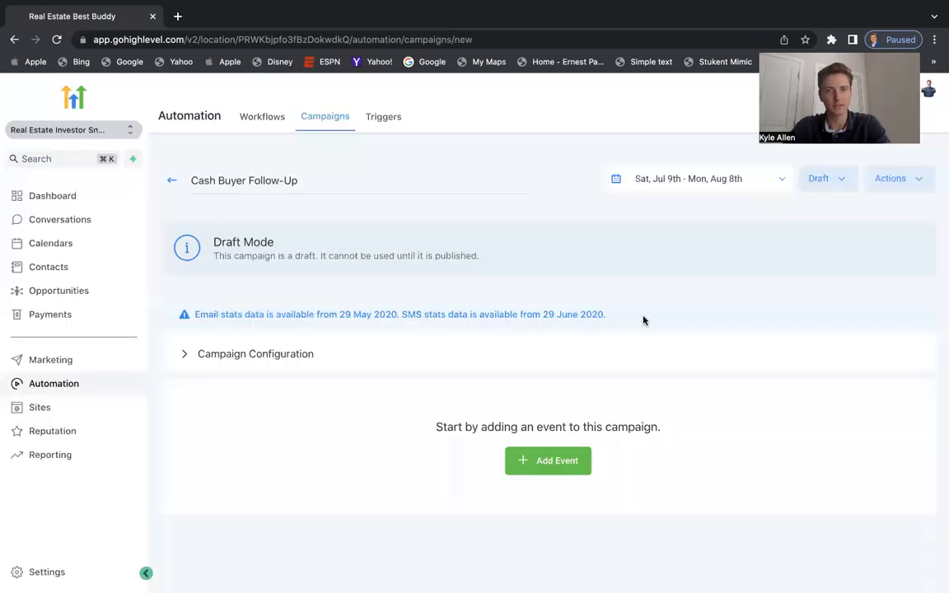
Add an SMS event to the Cash Buyer Follow-Up campaign
left_click(522, 453)
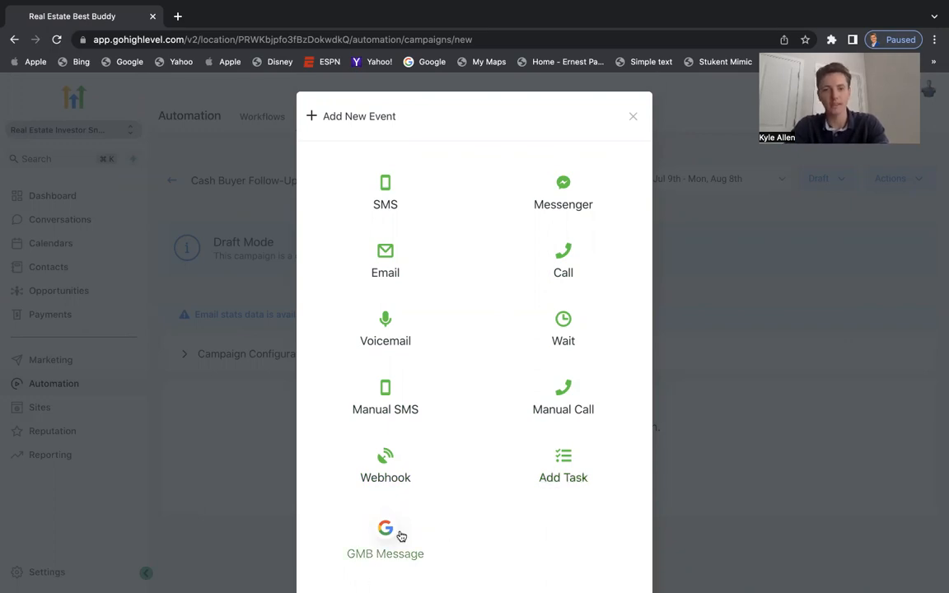
scroll(432, 400, "down", 1)
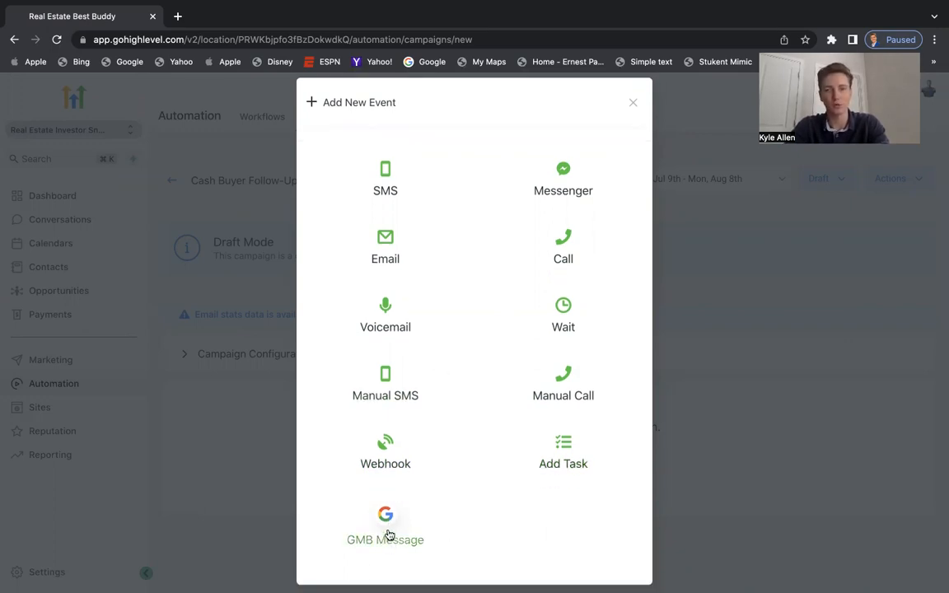
scroll(389, 536, "up", 1)
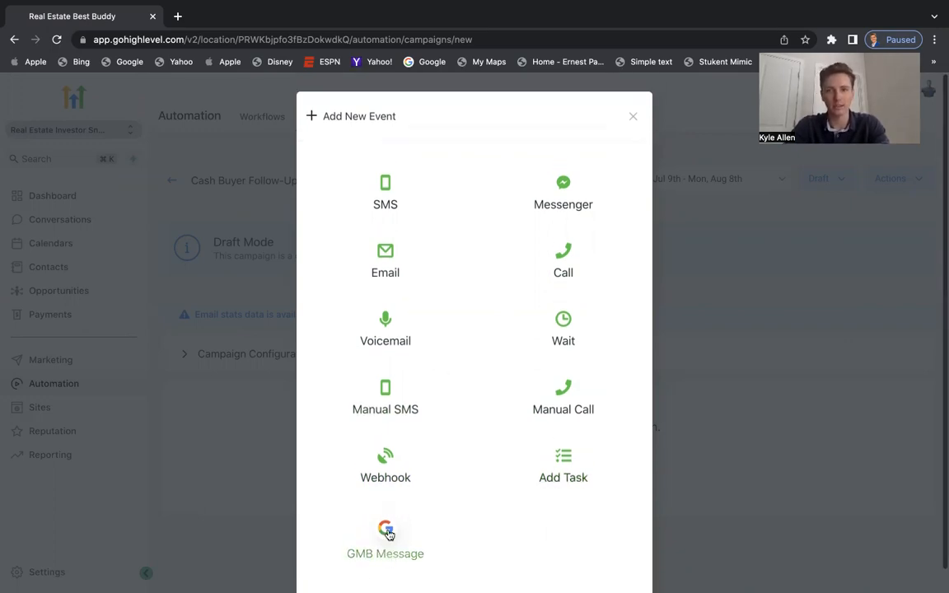
left_click(384, 195)
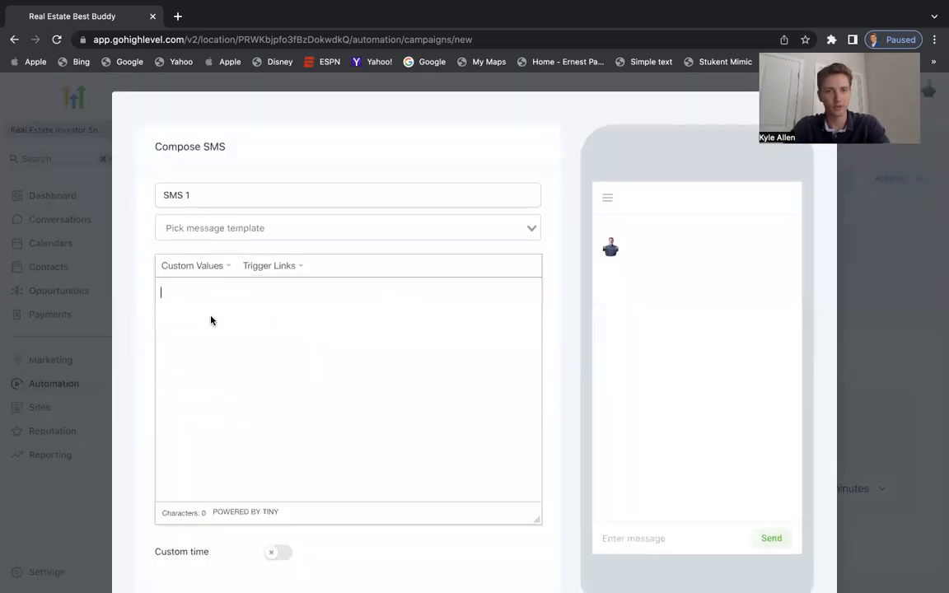
Start the SMS message with "Hey", the contact's First Name custom value and a comma
type("Hey")
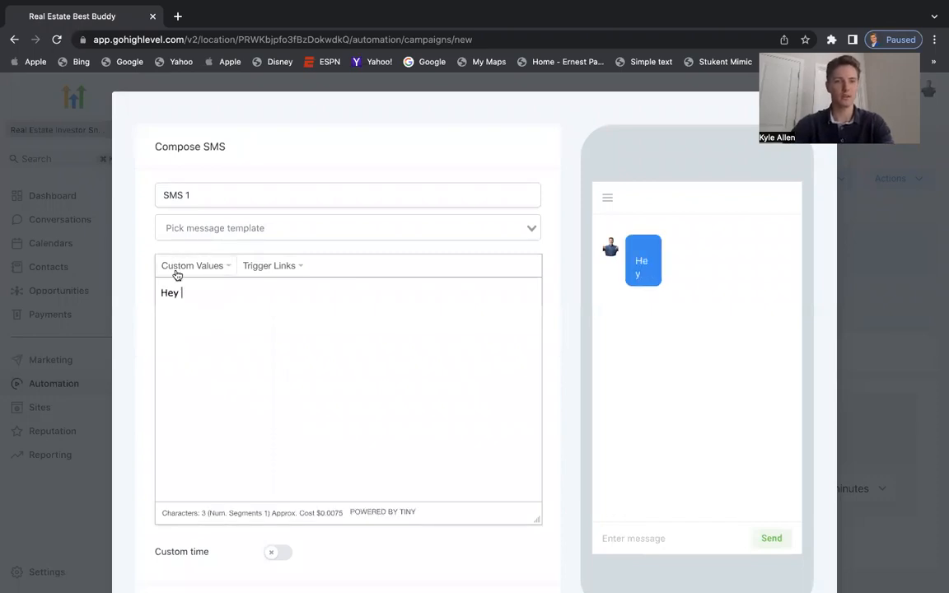
left_click(176, 274)
mouse_move(165, 296)
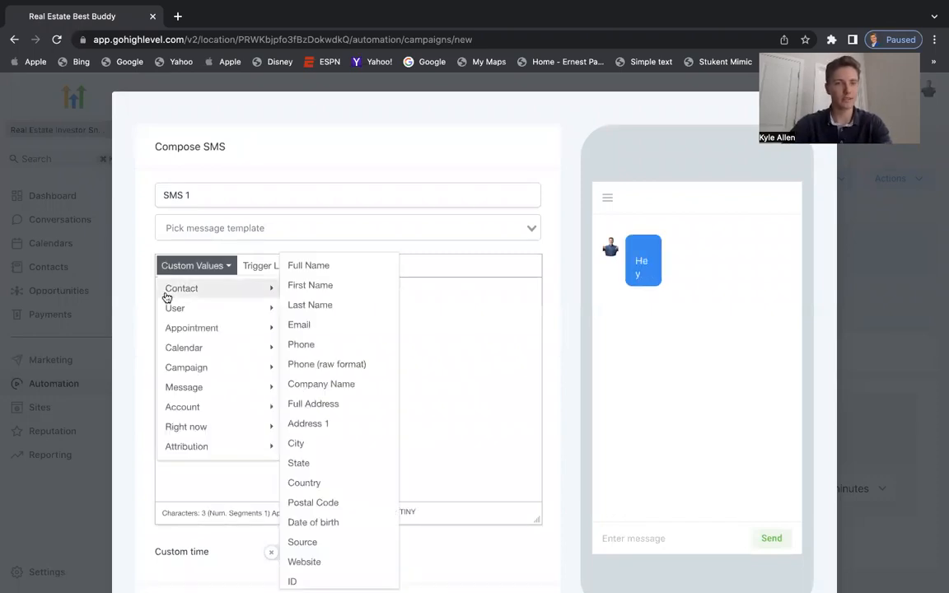
left_click(308, 287)
type(",")
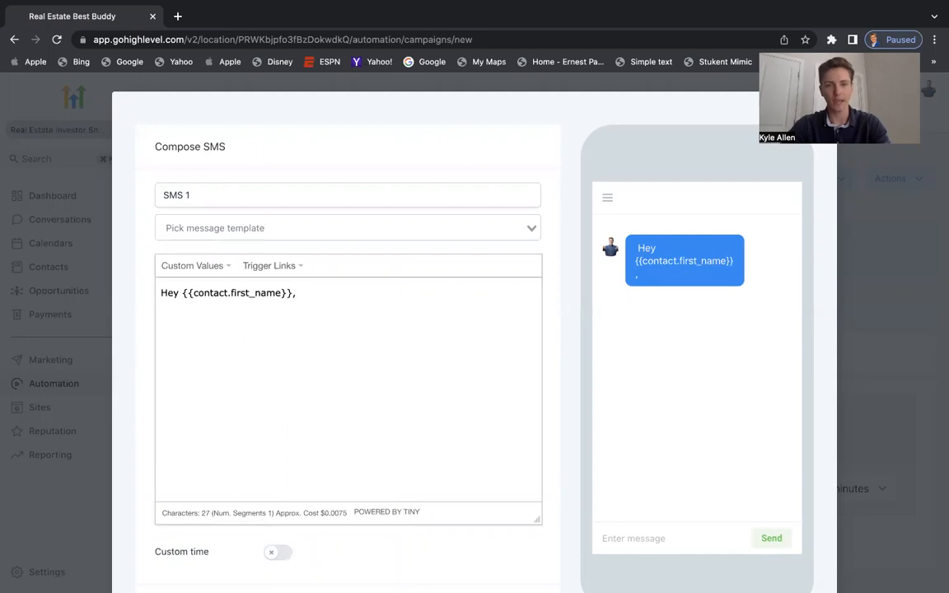
Continue the SMS with "thanks so much for signing up for our cash buyers list in Phoenix"
type(" thanks so much for s")
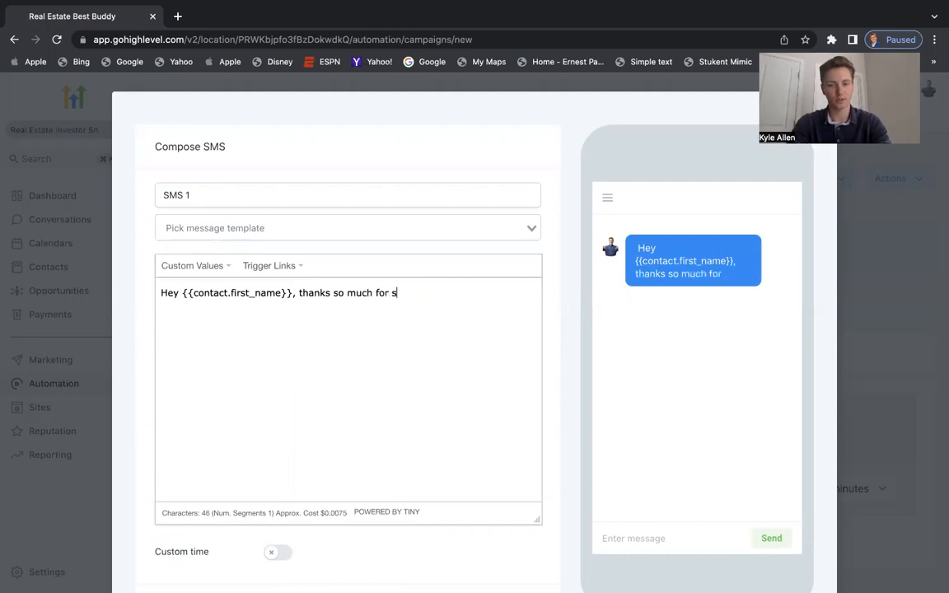
type("igning up for our")
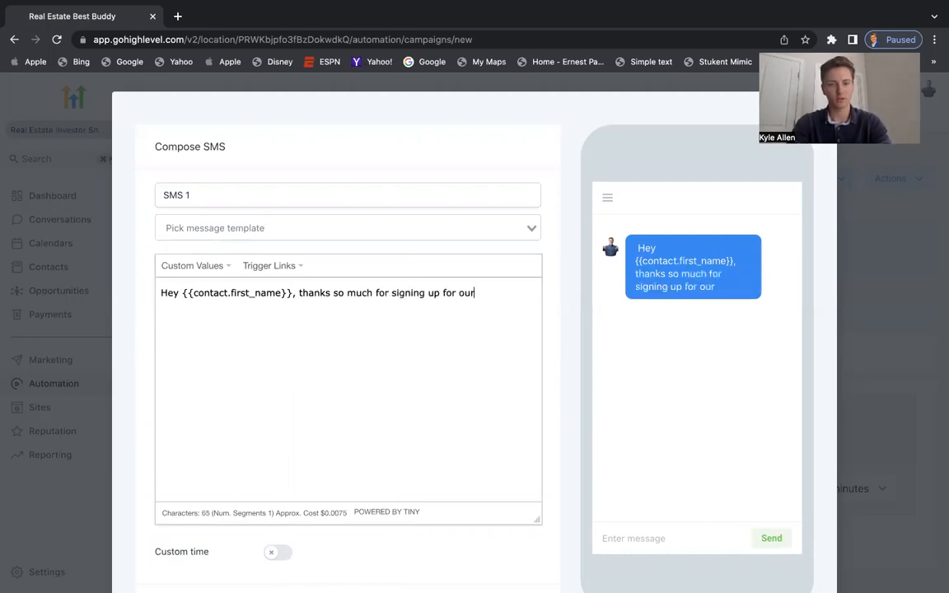
type(" cash buyer")
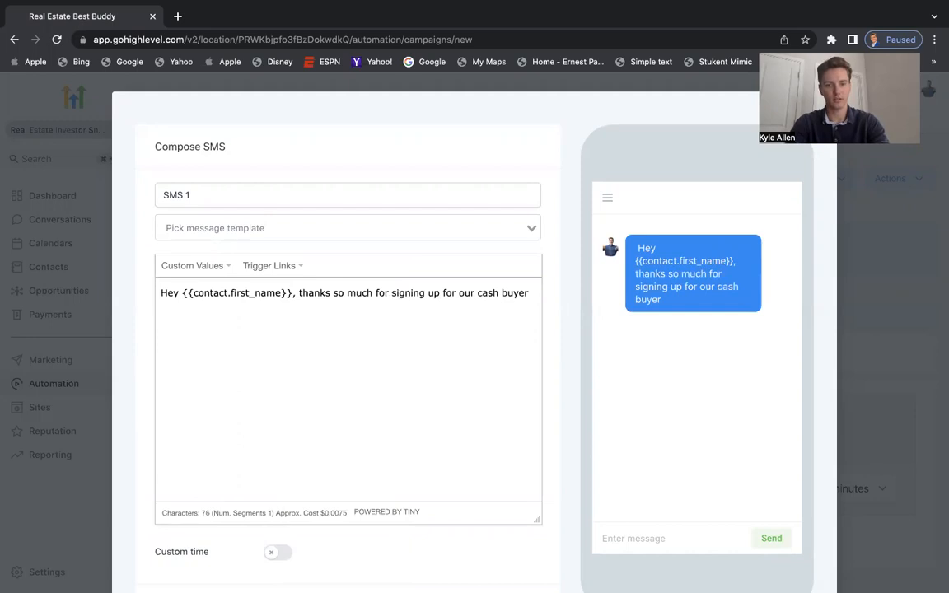
type("s list in P")
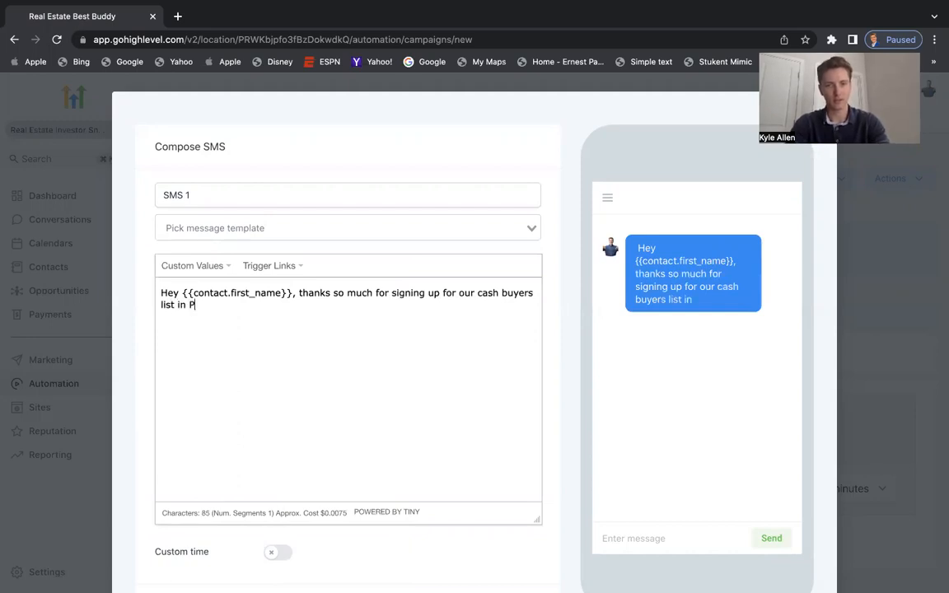
type("hoenix ")
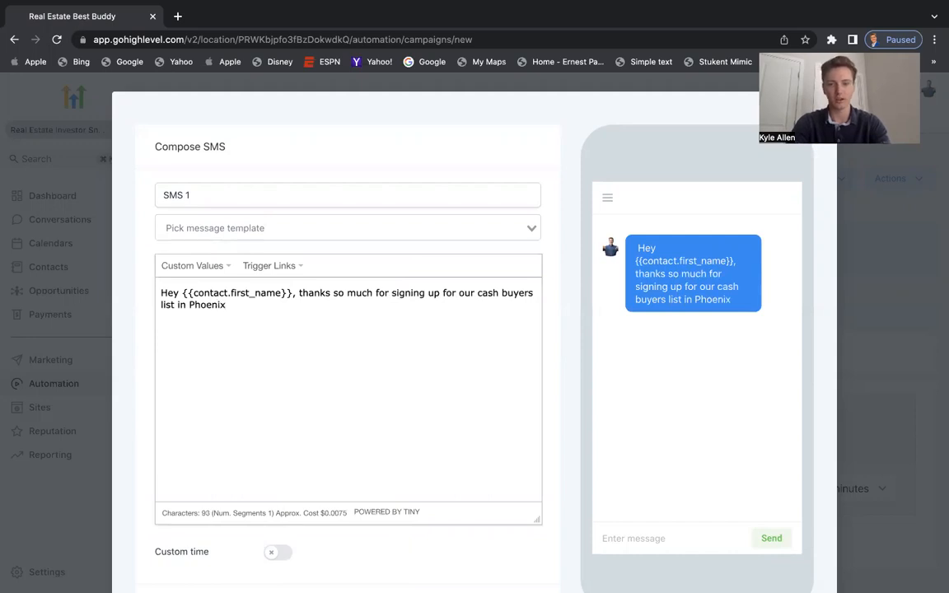
Add a new sentence: "I waned to see if you'd be avaivable to get on a quick 10 min call with me"
type("I waned to see if you'd be ava")
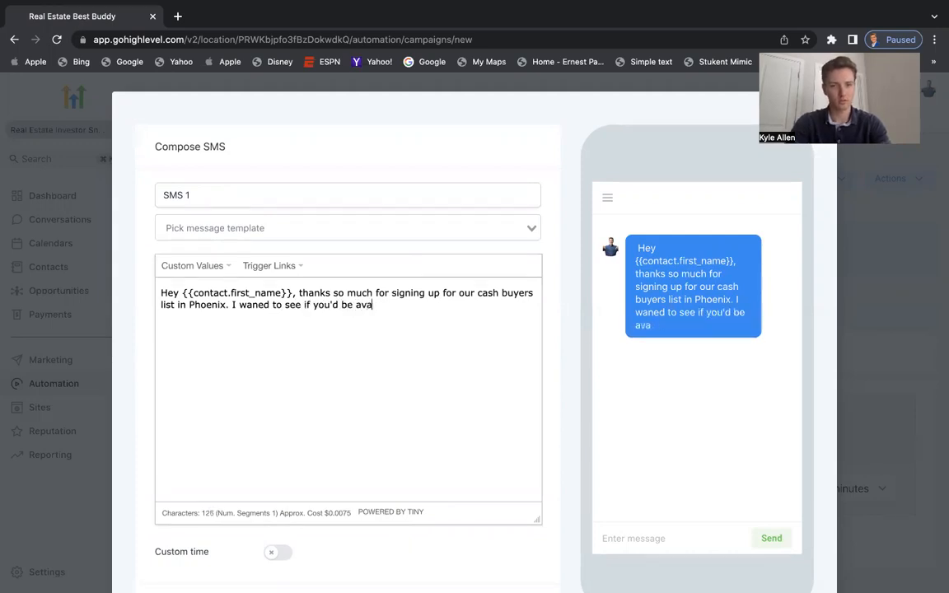
type("avible to g")
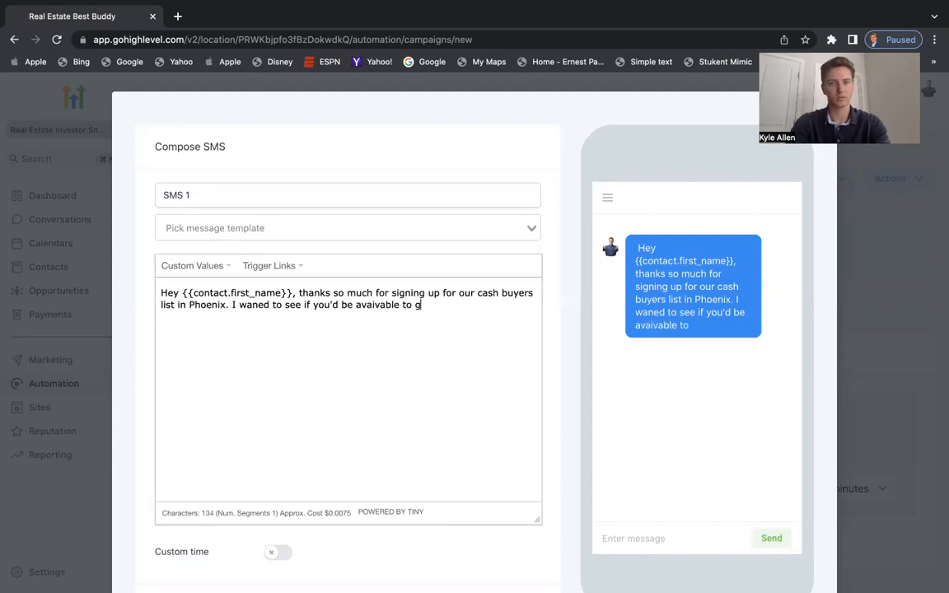
type("et on a quick ")
type("10-")
type("mins")
type("call with me ")
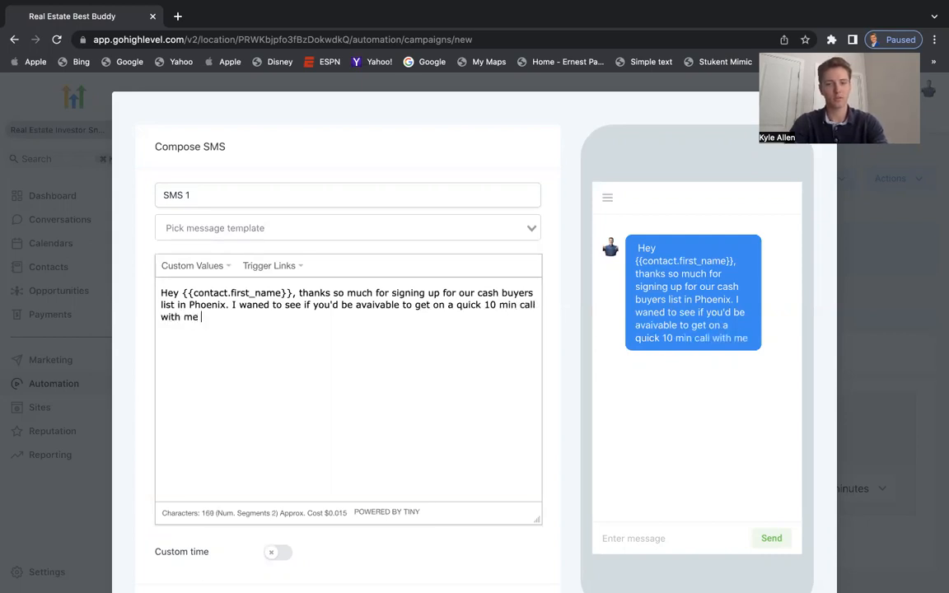
Complete the sentence: "to talk more about what type of investments you are looking for so I can help best serve you with the properties I send over."
type("to talk more about what type of investments you are lookin")
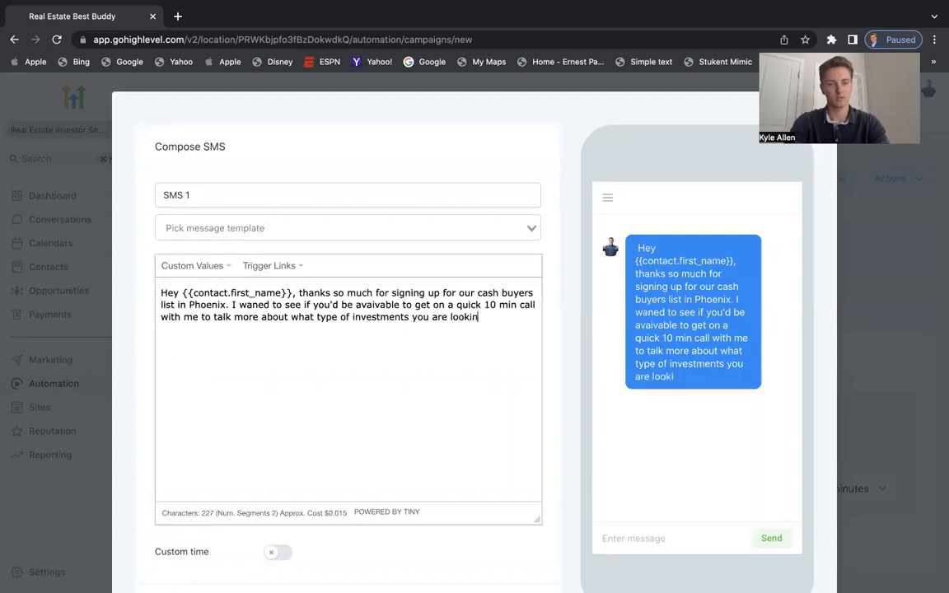
type("g for so I")
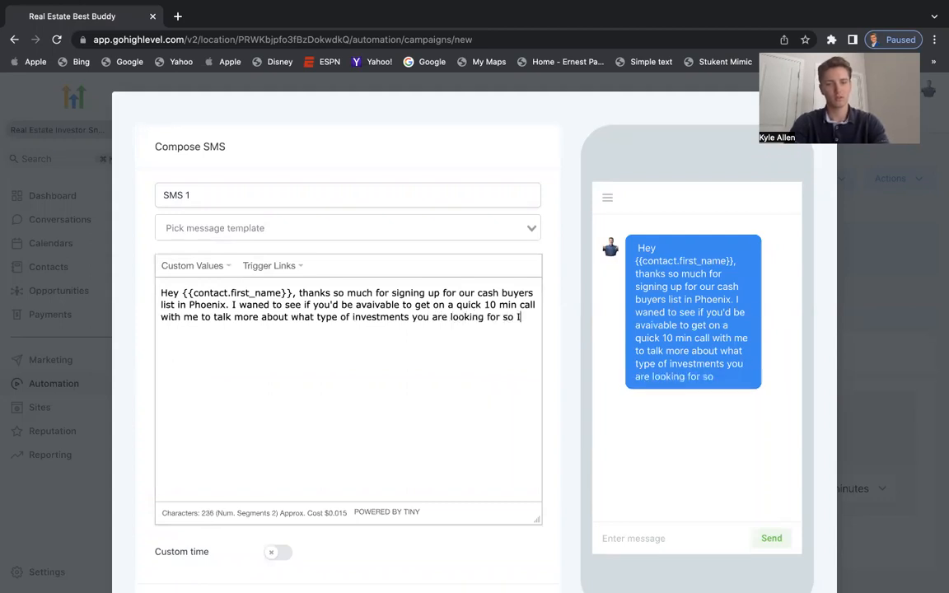
type(" can help best")
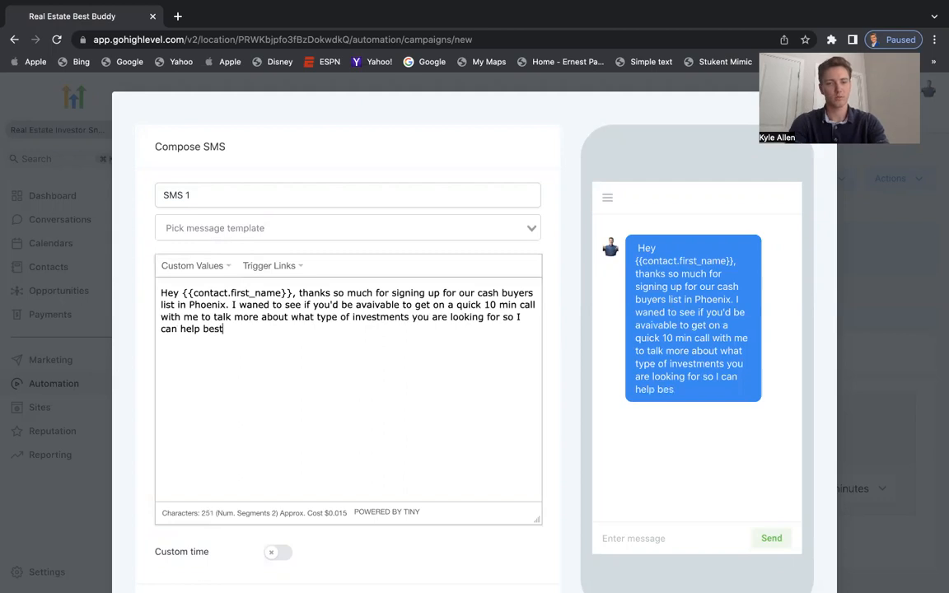
type(" serve you wi")
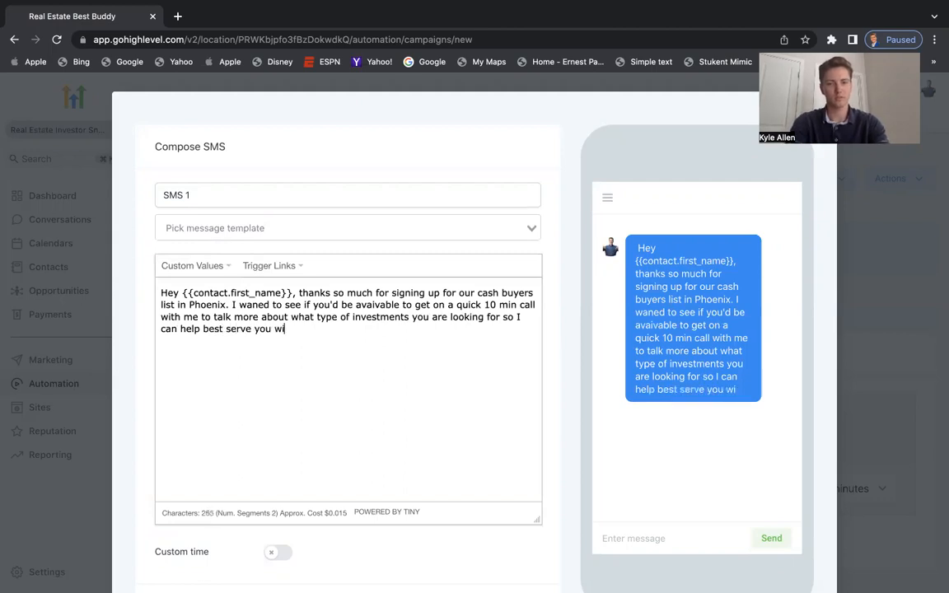
type("th the propert")
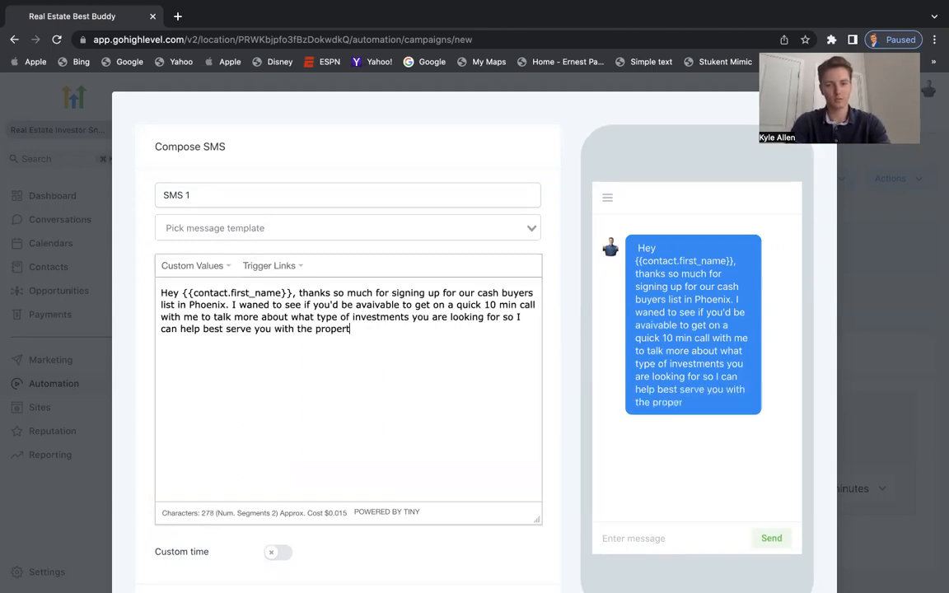
type("ies I send over.")
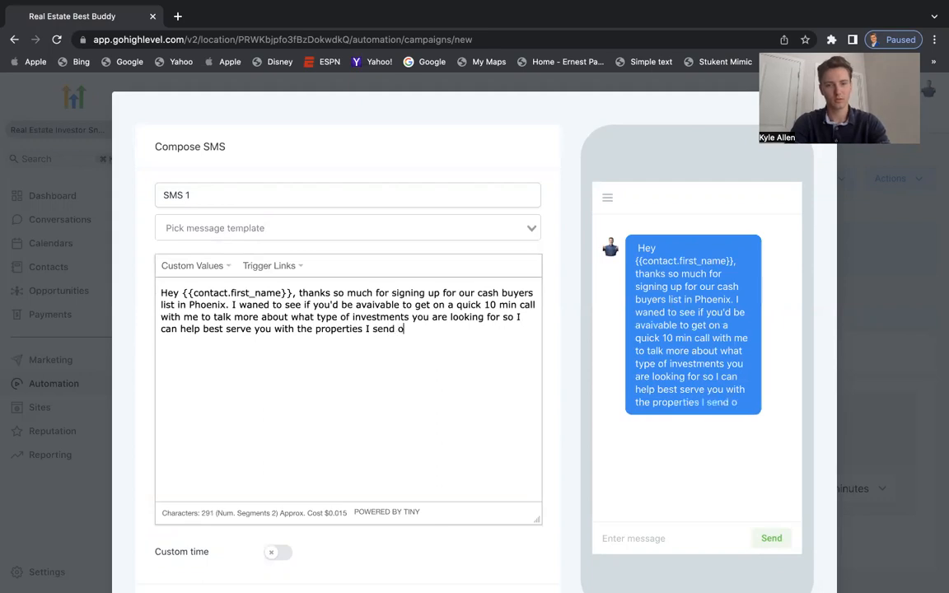
Sign off the SMS with "Thanks," and the user's First Name custom value below the message, and save it
key("Return")
key("Return")
type("Thanks")
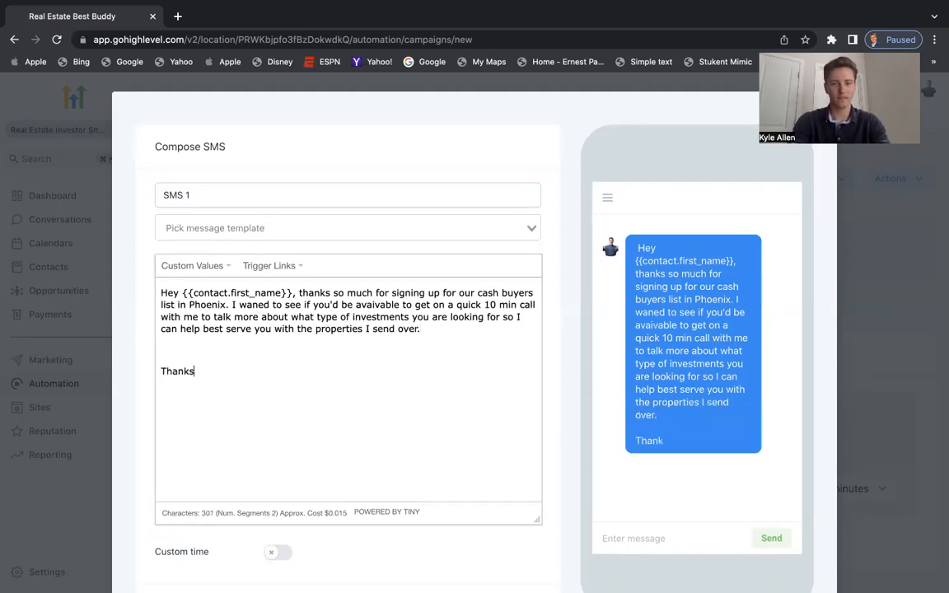
type(",")
left_click(192, 265)
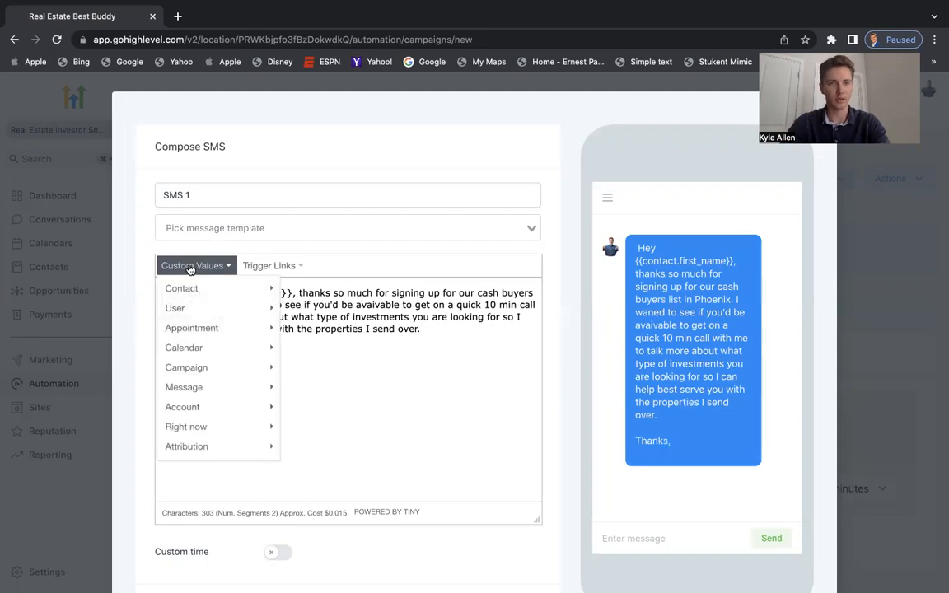
mouse_move(187, 309)
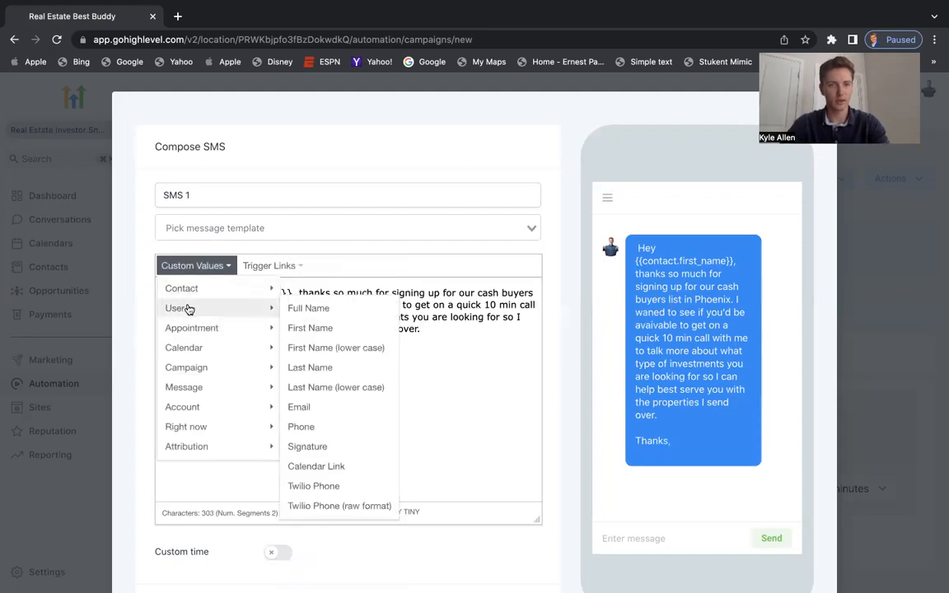
left_click(305, 328)
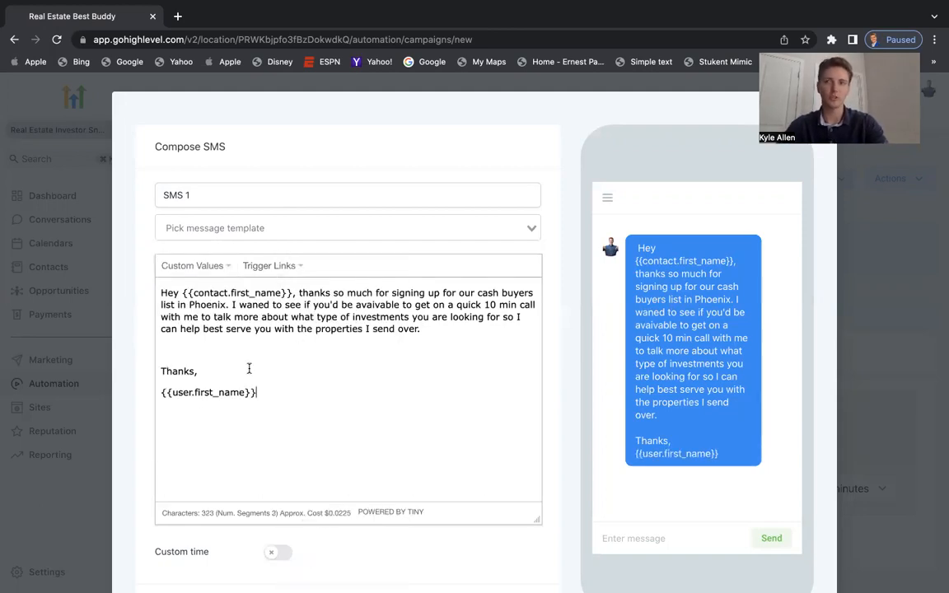
scroll(495, 478, "down", 3)
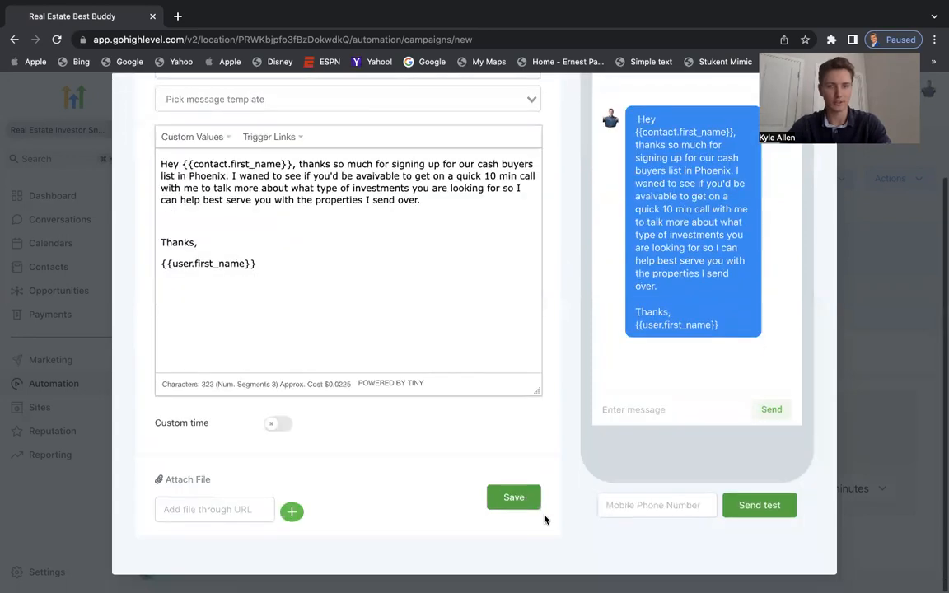
left_click(532, 503)
Add an email event to the campaign and load the first property listing template for the Gilbert house into it
scroll(529, 503, "down", 1)
left_click(268, 528)
left_click(384, 256)
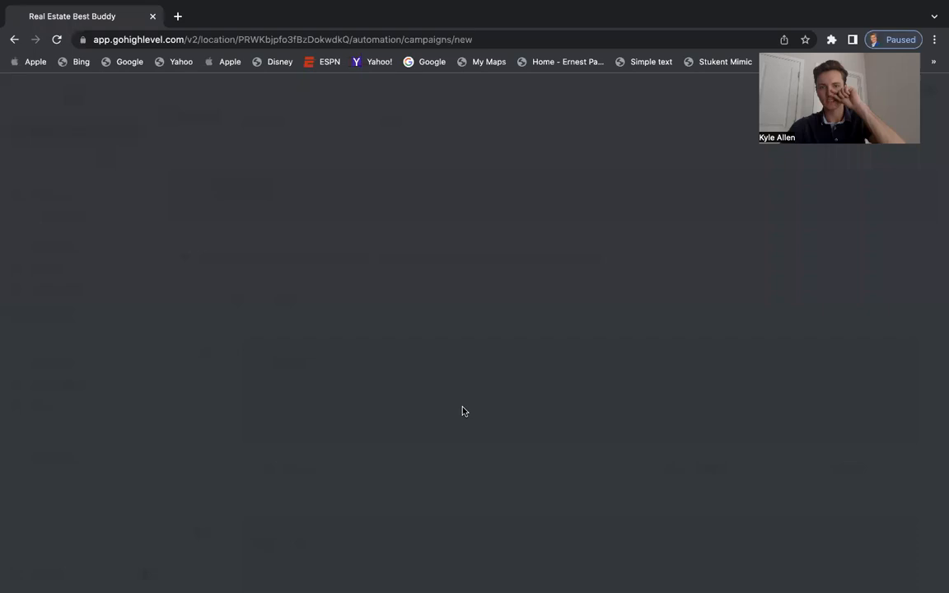
left_click(259, 238)
left_click(258, 264)
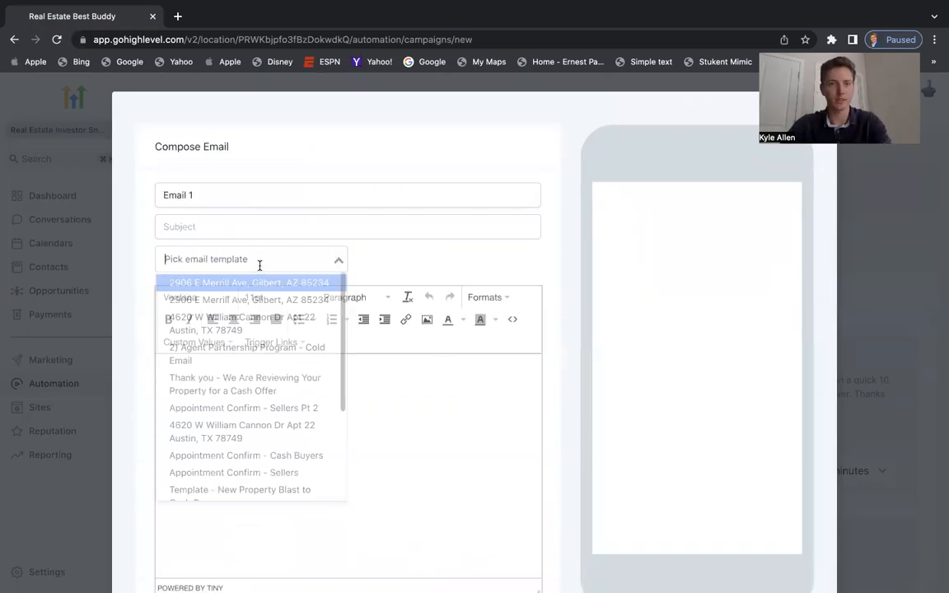
left_click(285, 288)
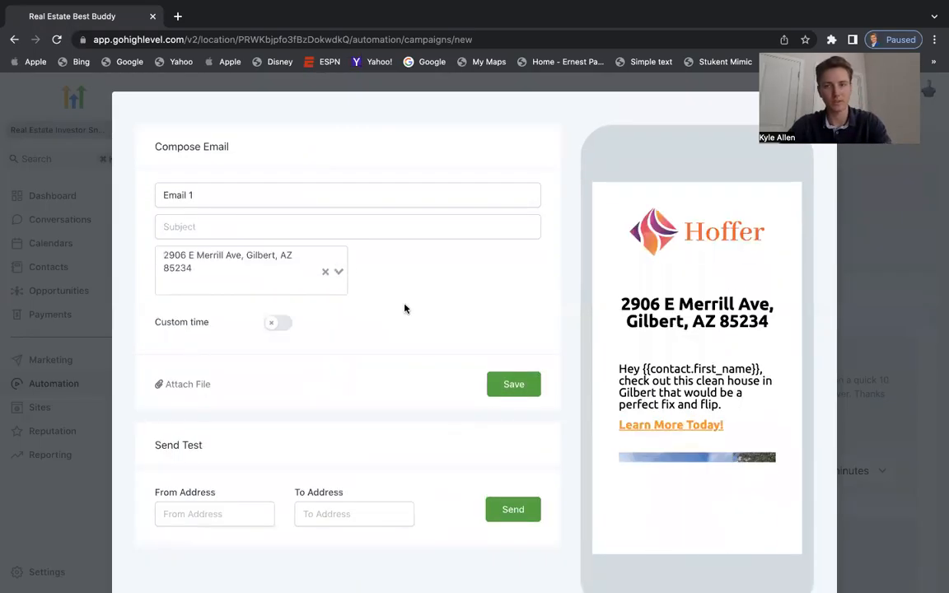
Examine the preview of the property listing email, including the photos, property details and wholesale price
scroll(755, 366, "down", 2)
scroll(755, 366, "down", 7)
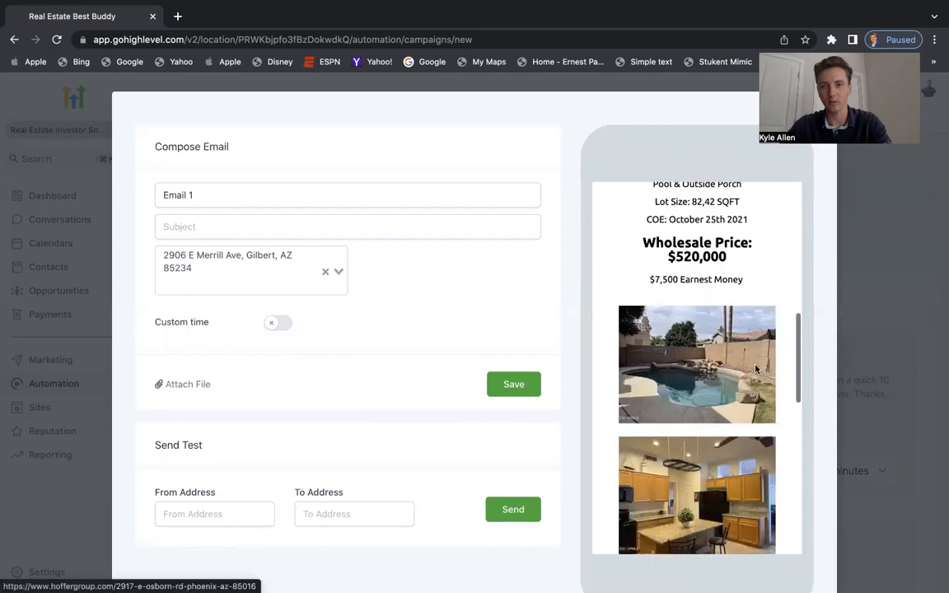
scroll(755, 366, "down", 4)
scroll(755, 366, "up", 12)
left_click(282, 269)
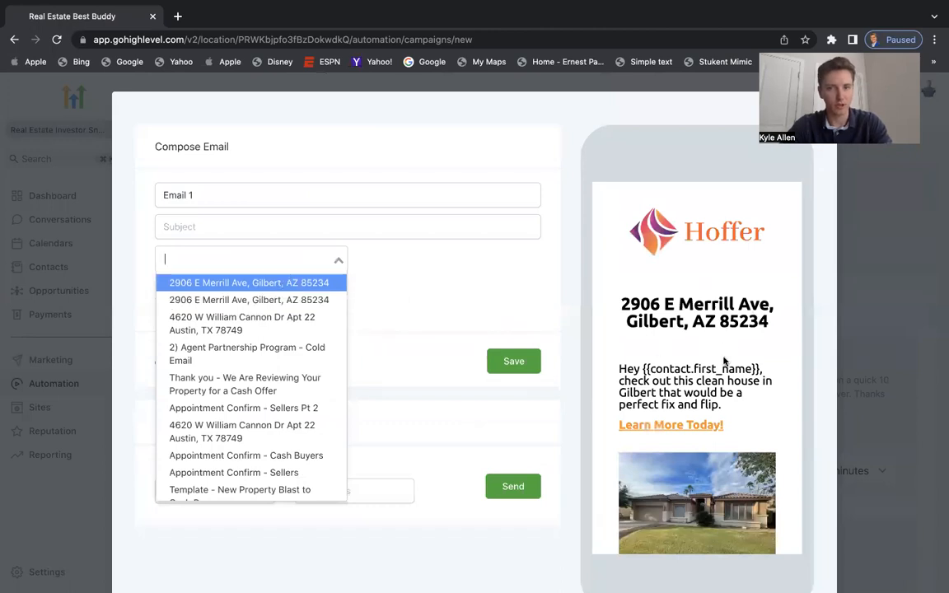
scroll(725, 355, "down", 3)
scroll(721, 342, "down", 2)
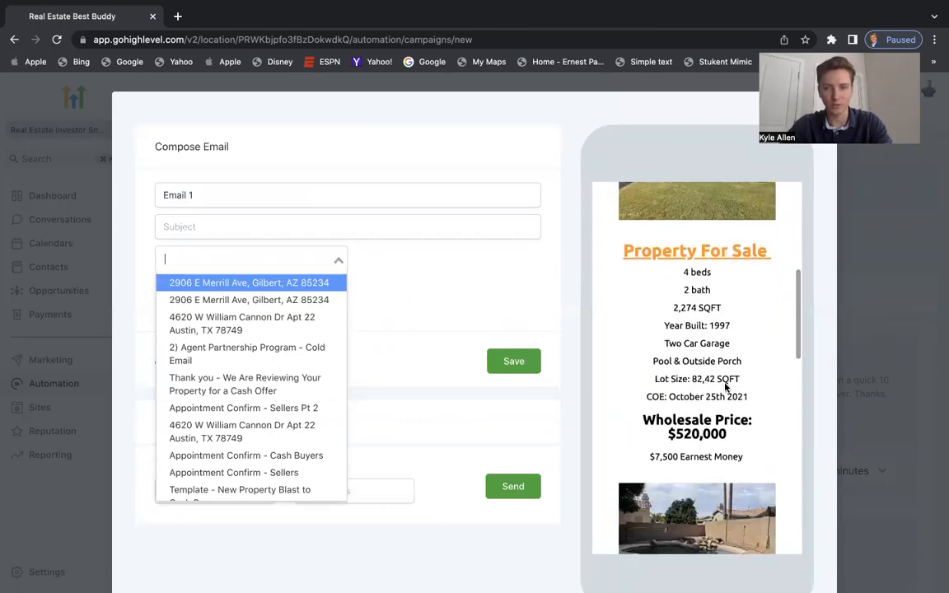
scroll(727, 387, "up", 1)
scroll(734, 396, "up", 3)
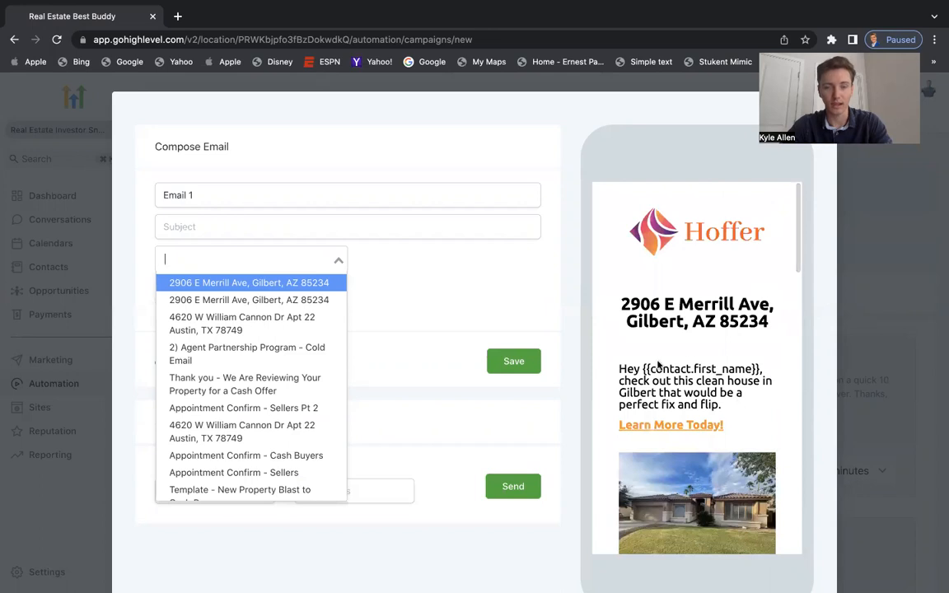
scroll(691, 369, "down", 2)
scroll(691, 368, "down", 2)
left_click_drag(664, 440, 750, 448)
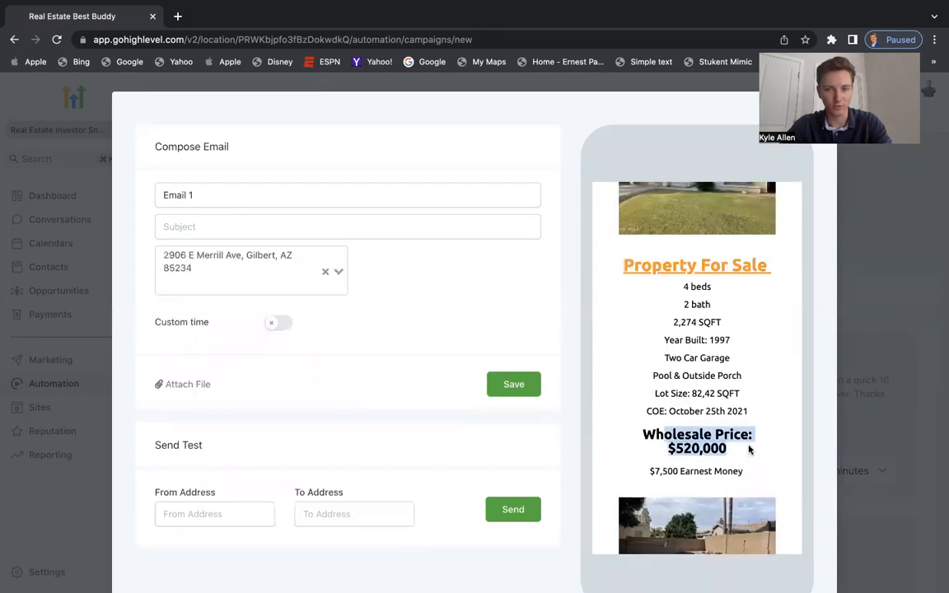
Look through the available email templates for cash buyers, and close the email composer without saving
left_click(255, 258)
scroll(259, 416, "down", 3)
scroll(260, 422, "down", 1)
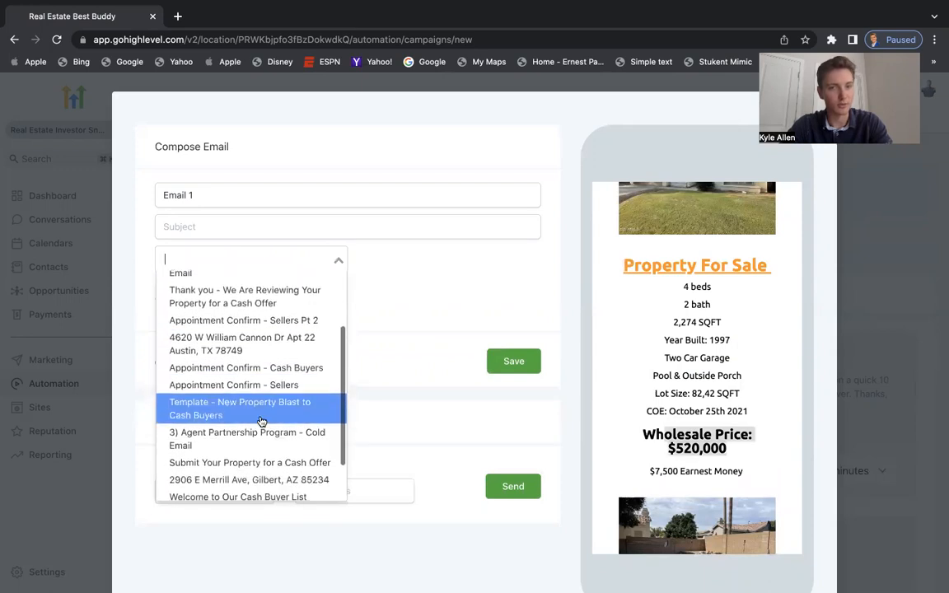
scroll(258, 420, "down", 3)
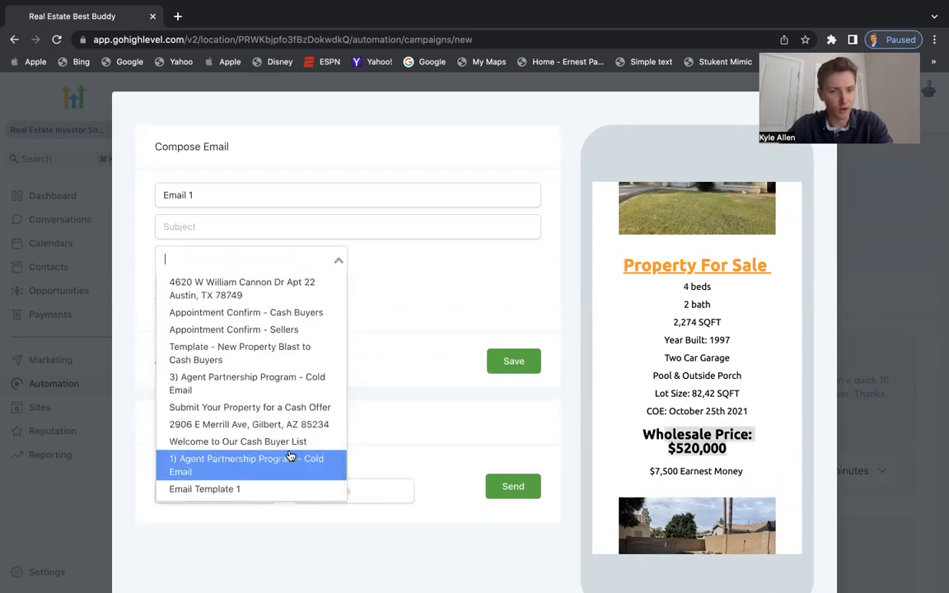
scroll(284, 473, "down", 1)
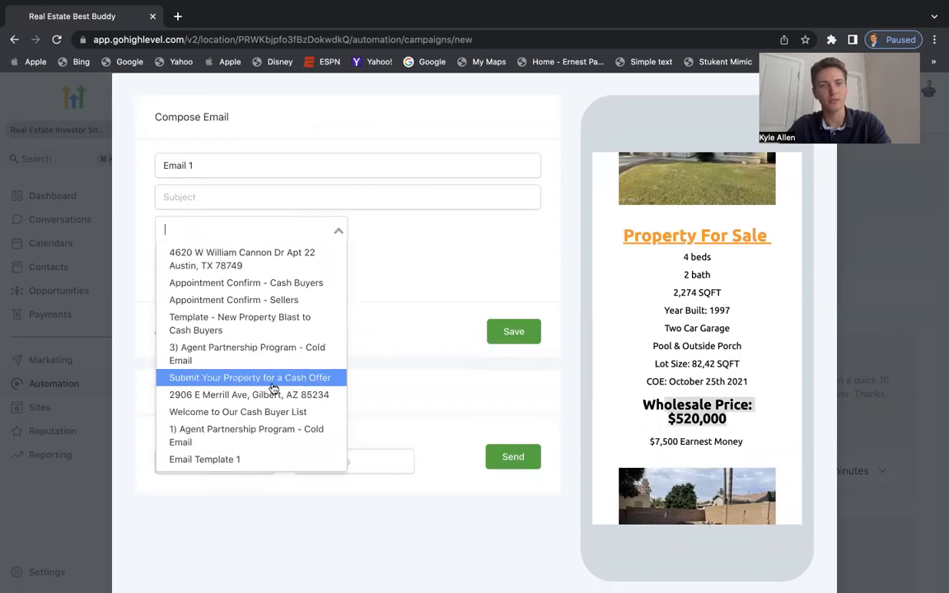
scroll(272, 371, "up", 5)
left_click(412, 267)
scroll(819, 225, "up", 1)
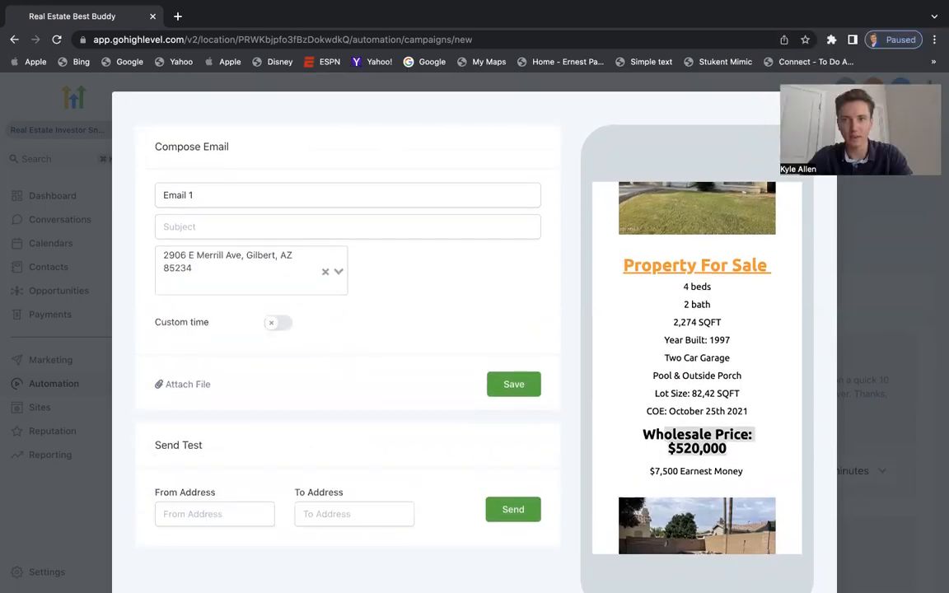
left_click(818, 120)
Set the Email 1 event to send after 43 hours
scroll(450, 333, "down", 3)
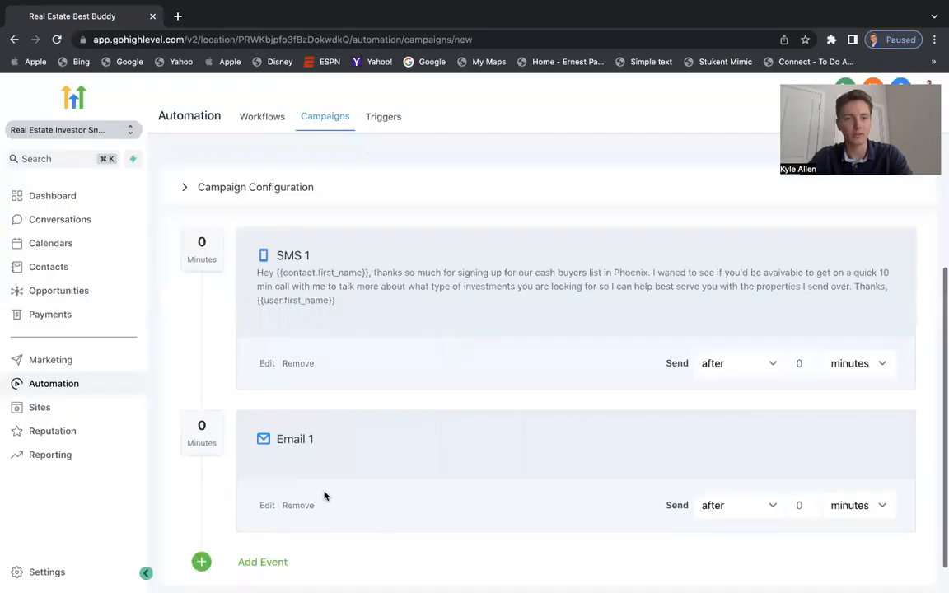
left_click(834, 490)
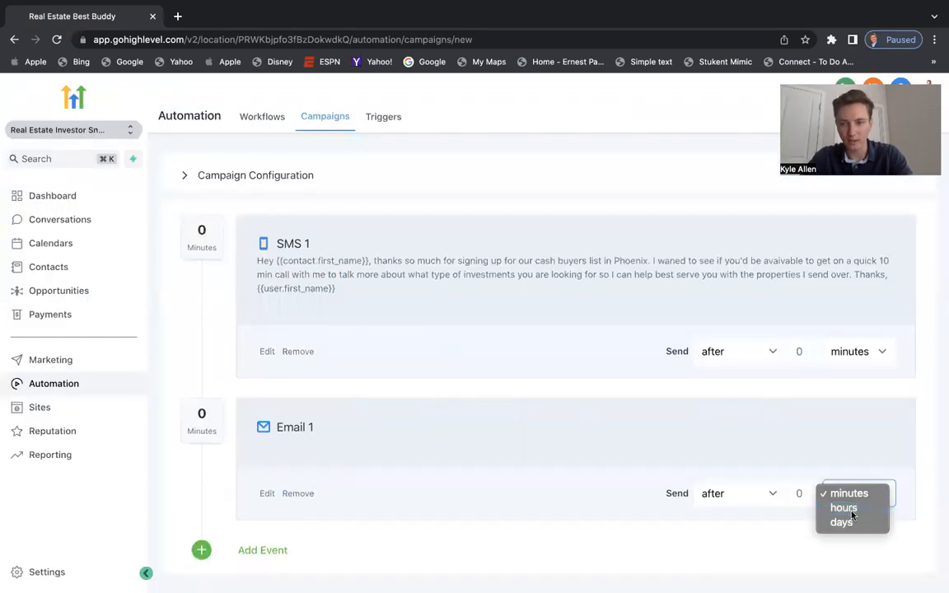
left_click(841, 506)
left_click(812, 497)
key("BackSpace")
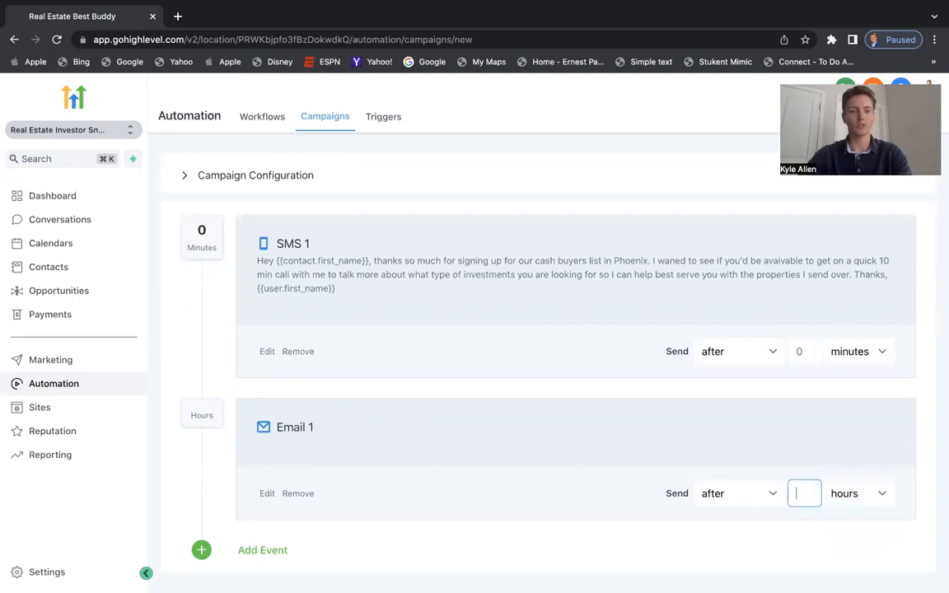
type("43")
left_click(807, 464)
Add a second SMS event reading "Hey {{contact.first_name}}," to the campaign and save it
left_click(267, 551)
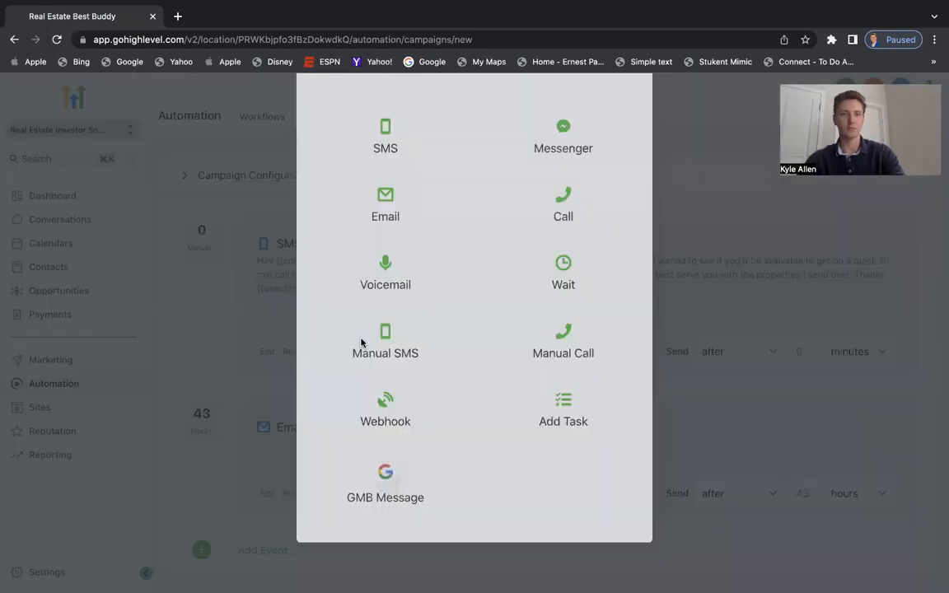
left_click(389, 182)
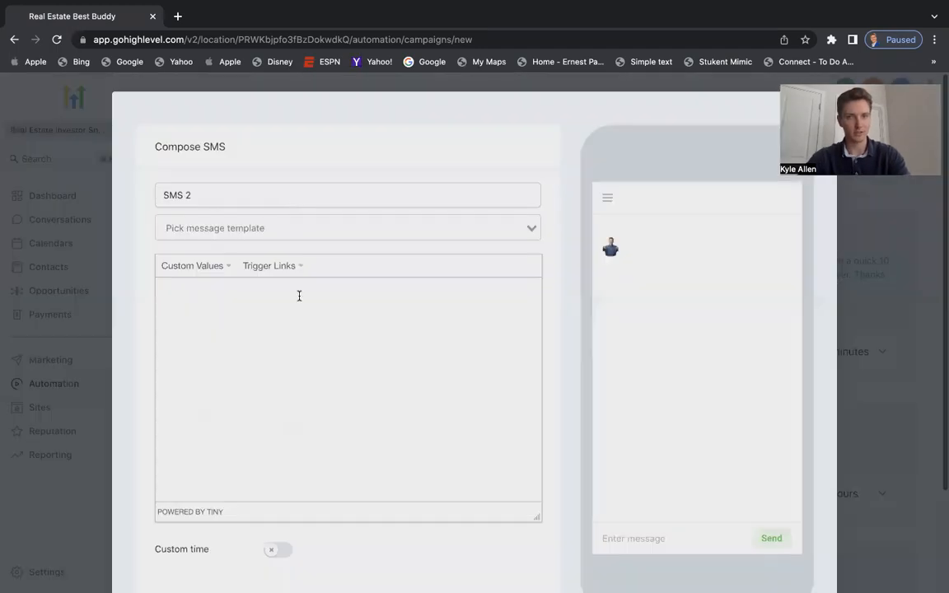
type("Hey")
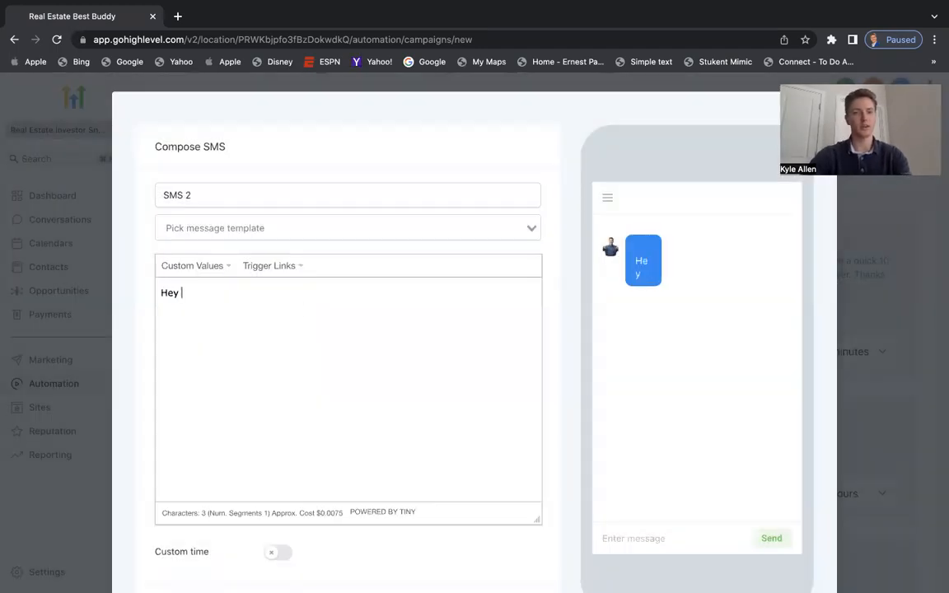
left_click(202, 269)
mouse_move(208, 290)
left_click(298, 285)
type(",")
scroll(488, 436, "down", 1)
scroll(488, 437, "down", 3)
left_click(511, 498)
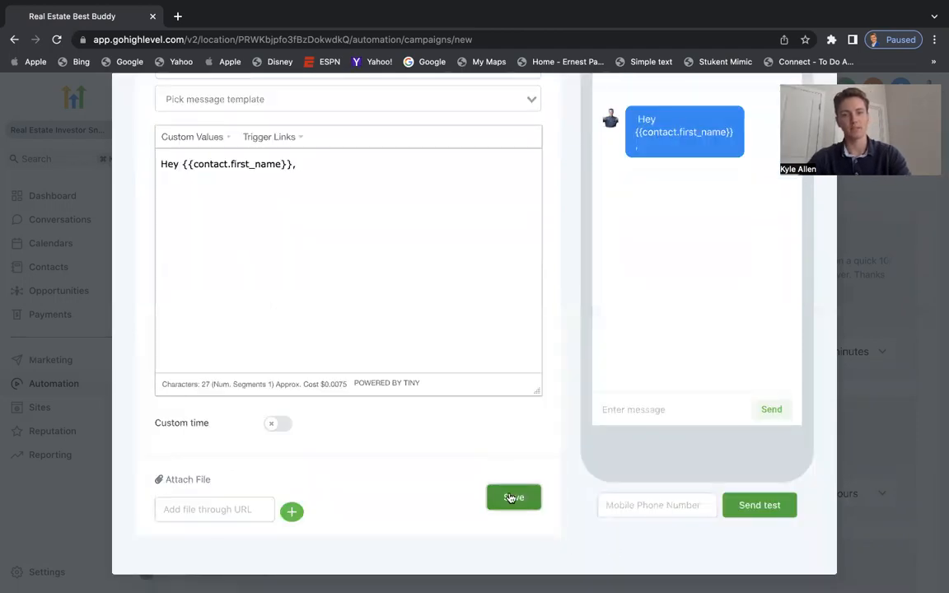
Set the SMS 2 event to send after 3 days
scroll(850, 523, "down", 4)
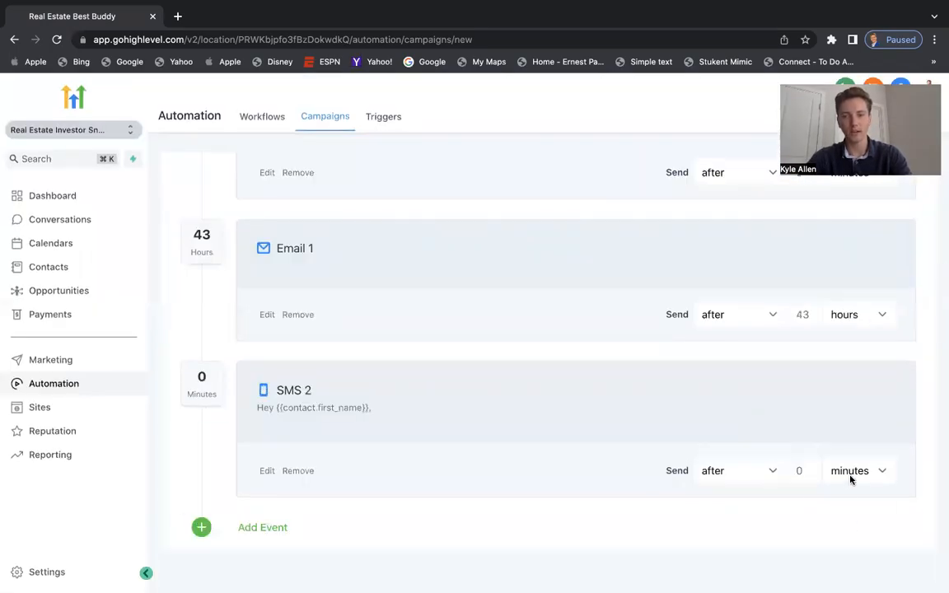
left_click(849, 471)
left_click(848, 487)
left_click(848, 470)
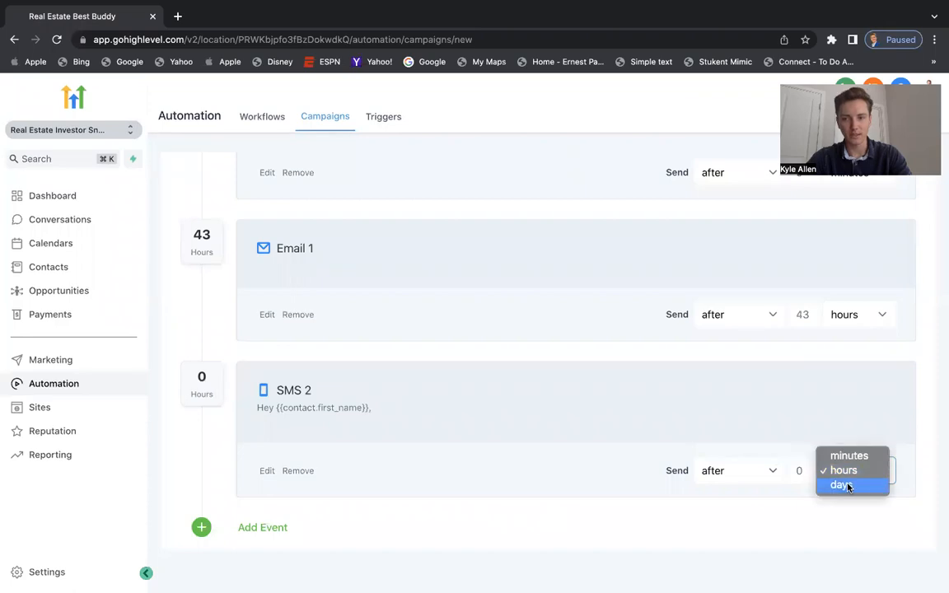
left_click(847, 485)
left_click(797, 471)
Add a Wait event of 433 minutes to the campaign, save it and return to the campaigns list
left_click(253, 559)
left_click(259, 531)
left_click(563, 321)
left_click(201, 215)
type("433")
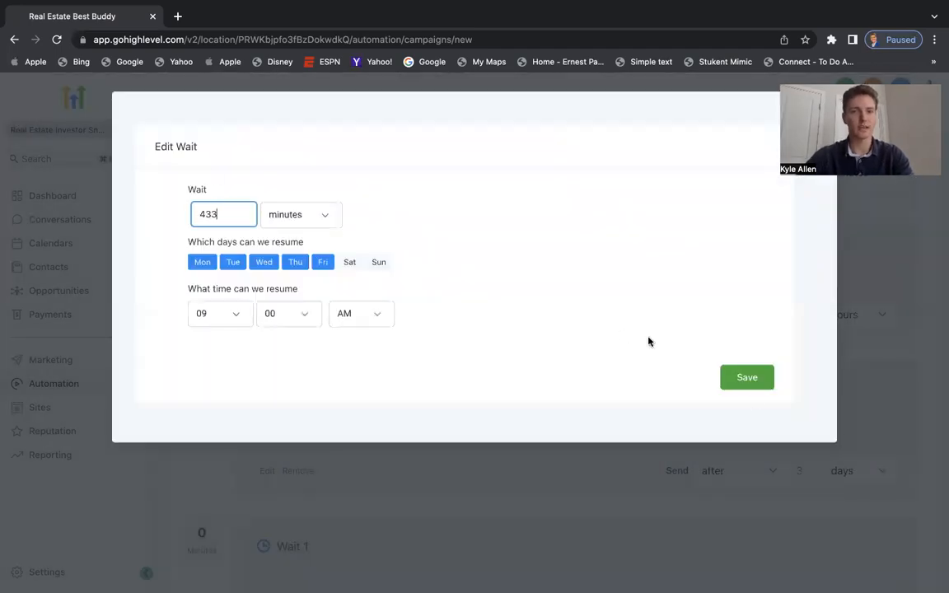
left_click(745, 380)
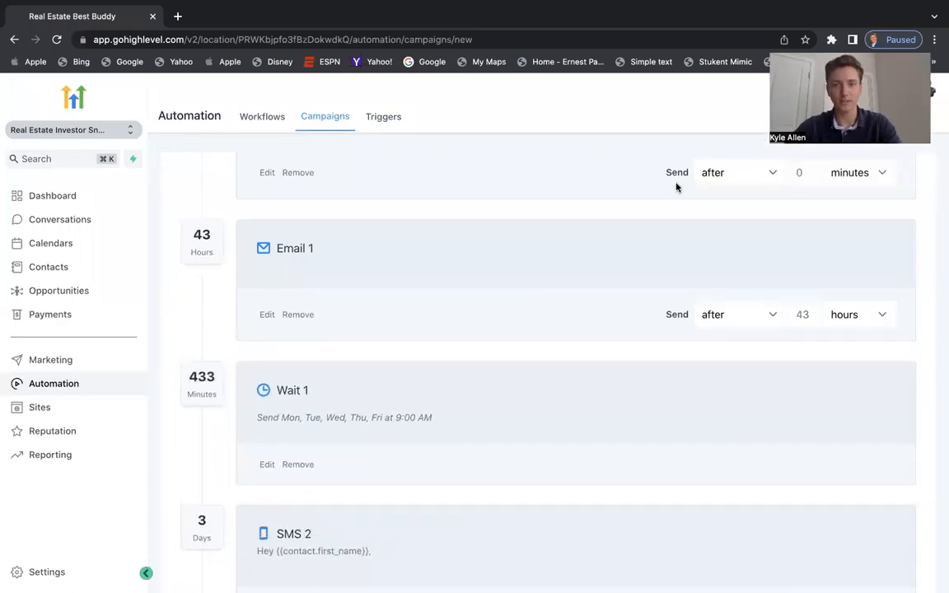
scroll(650, 233, "up", 5)
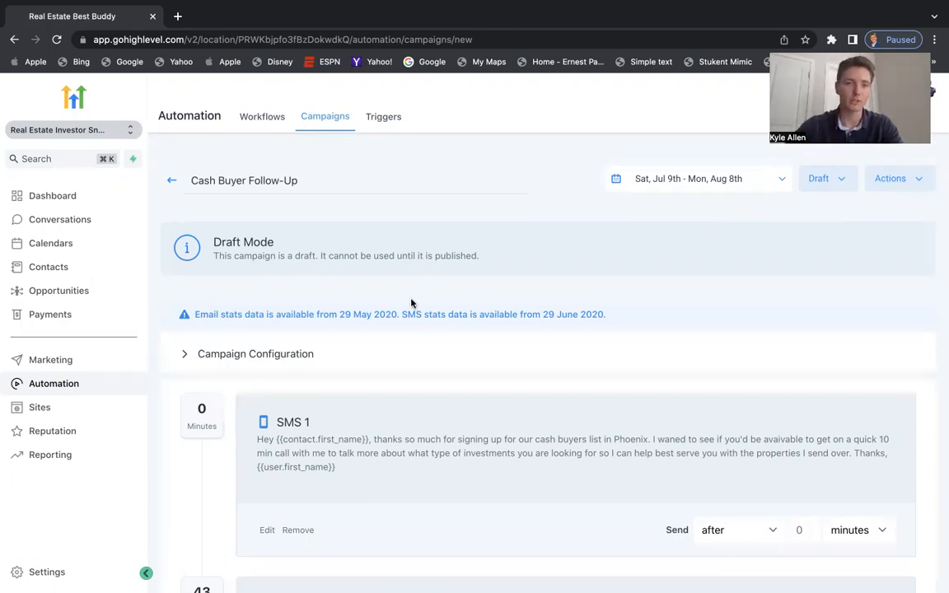
left_click(173, 183)
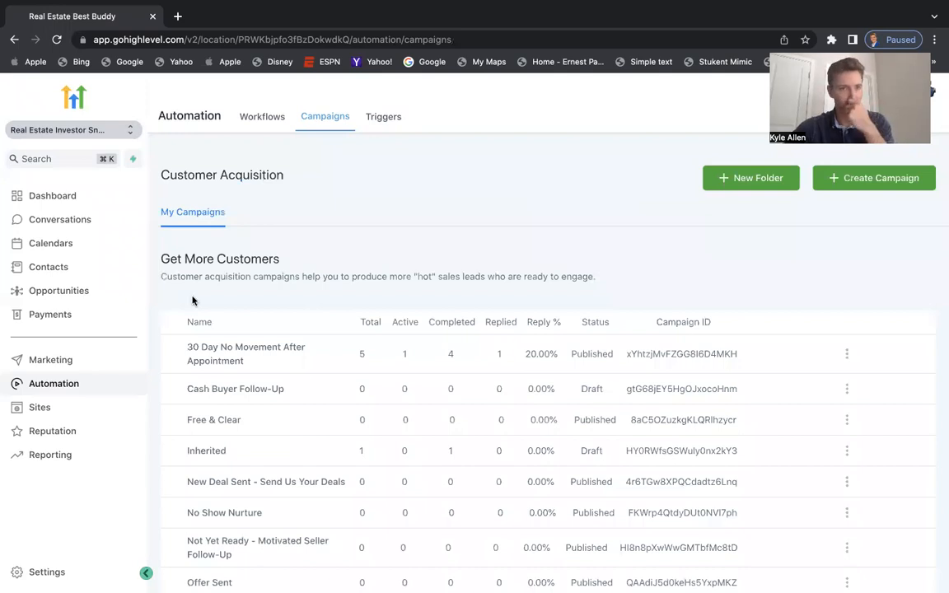
Select all contacts on the first contacts page and choose the "TEMPLATE - 141 Day Cash Offer Request Drip Campaign" for adding them
left_click(67, 269)
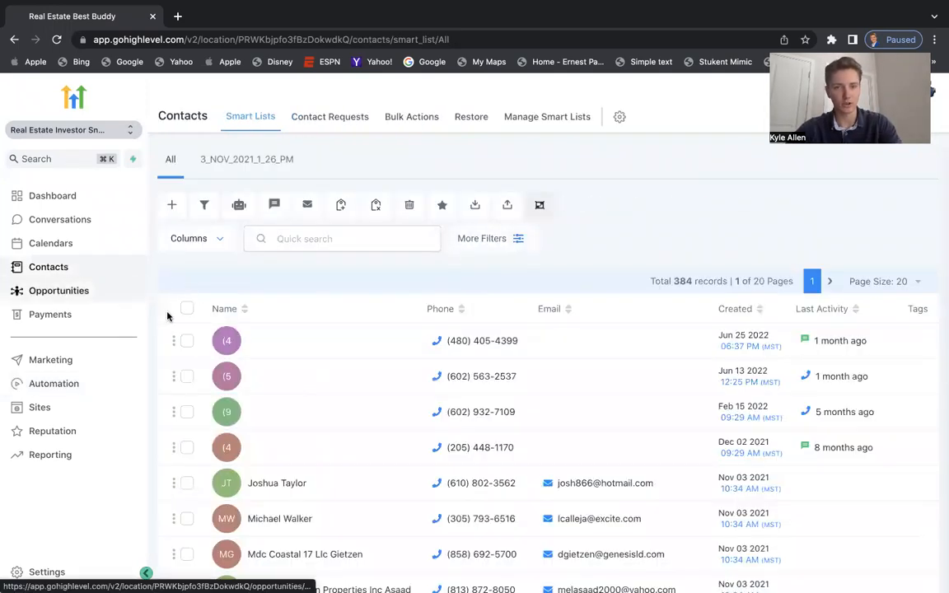
left_click(188, 310)
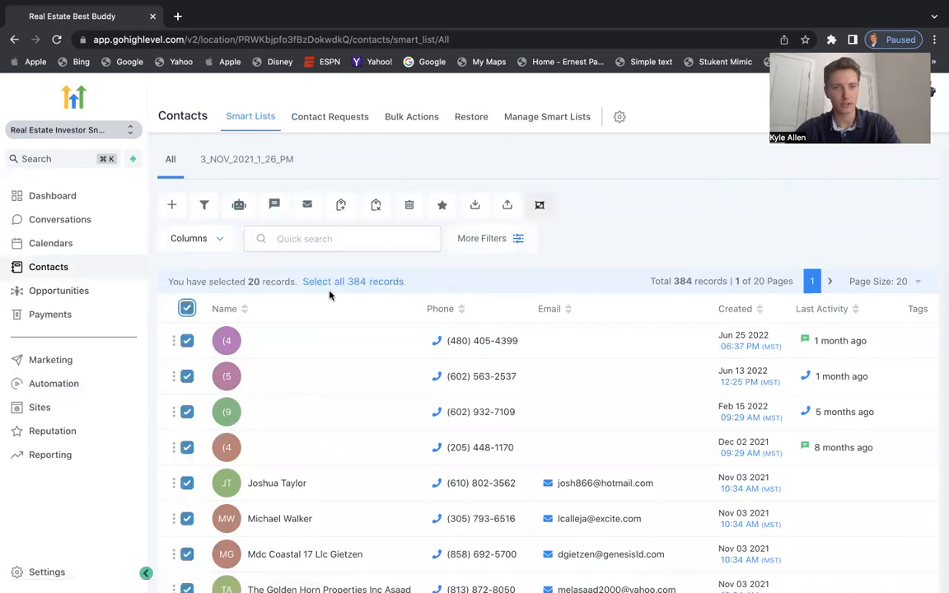
left_click(238, 206)
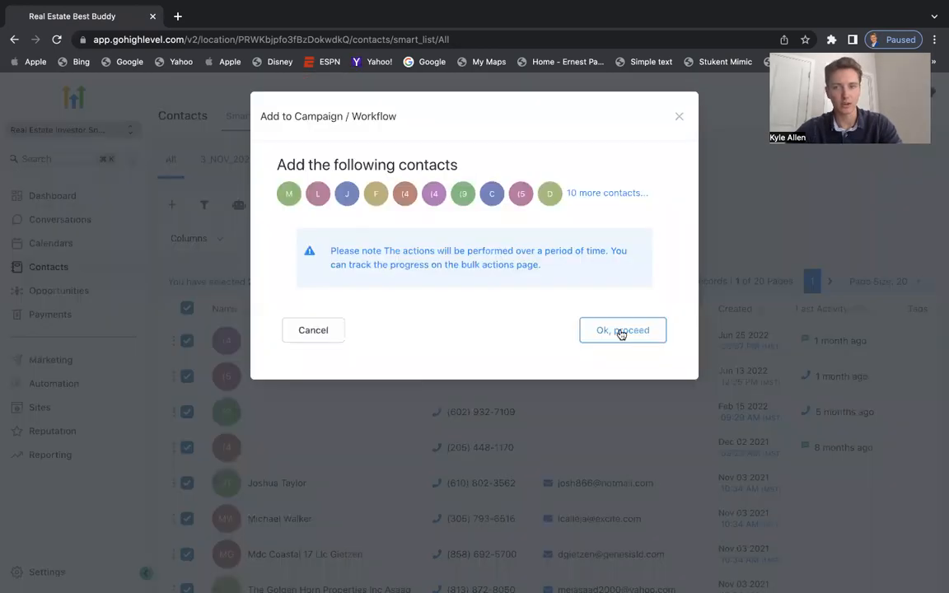
left_click(622, 333)
left_click(439, 263)
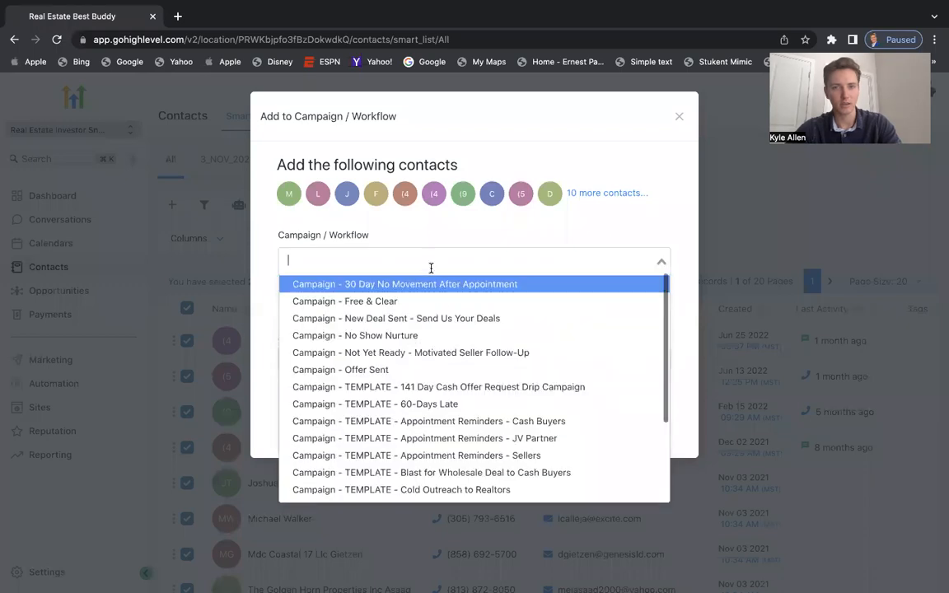
scroll(387, 466, "down", 3)
scroll(437, 463, "up", 3)
left_click(450, 387)
left_click(456, 343)
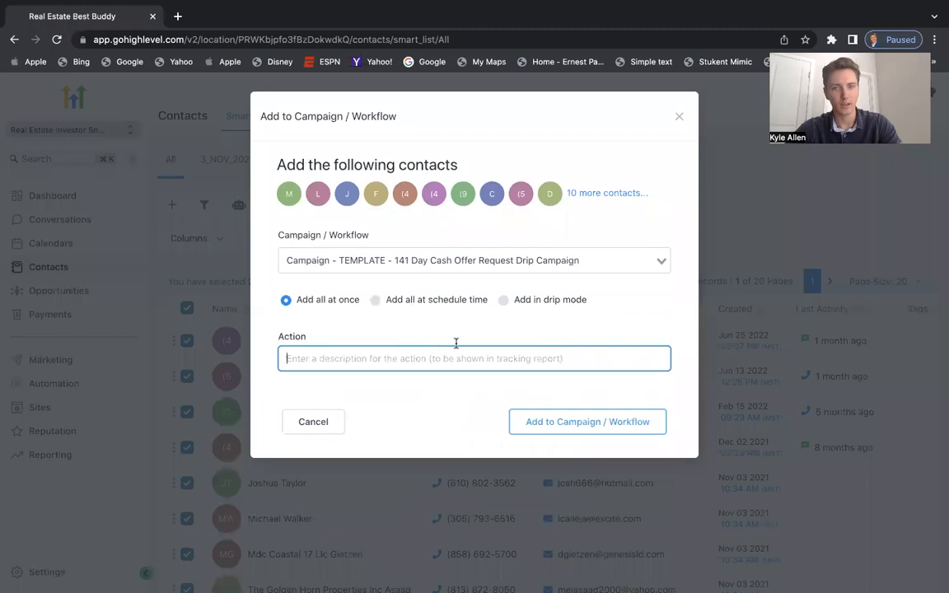
Examine the scheduled-time and drip mode options for adding contacts, close the dialog without adding them and clear the contact selection
left_click(378, 301)
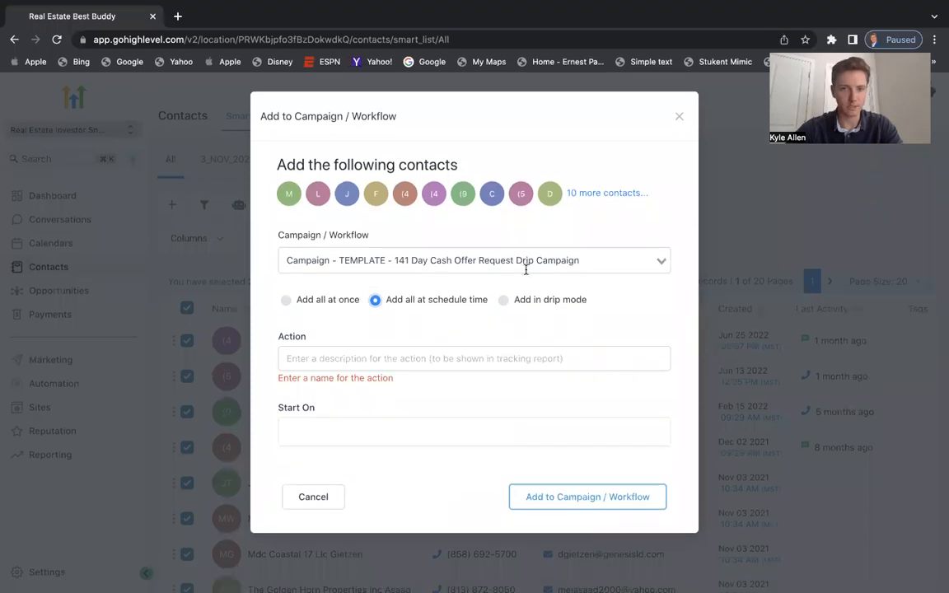
left_click(503, 301)
left_click(392, 360)
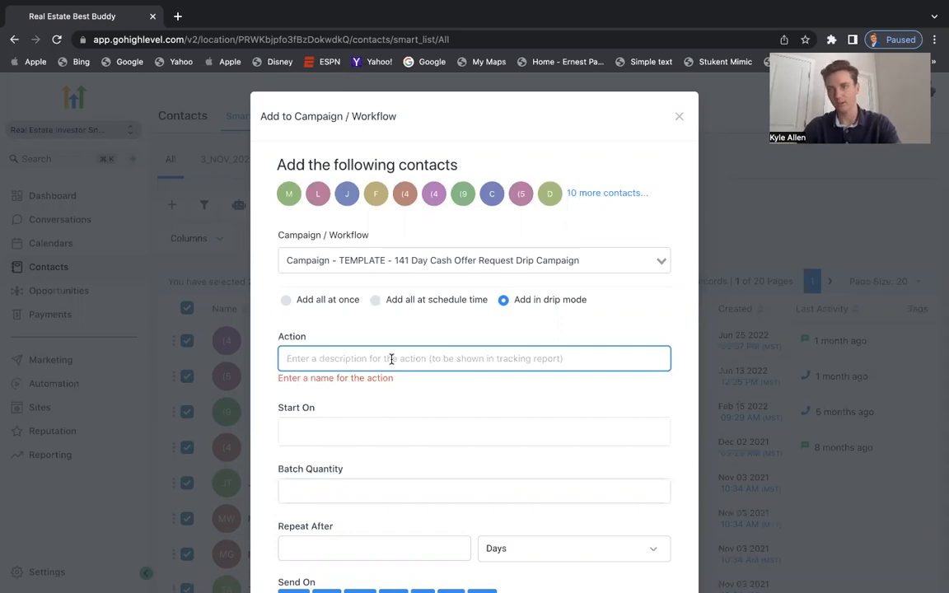
scroll(393, 360, "down", 2)
scroll(392, 362, "up", 2)
scroll(630, 206, "down", 5)
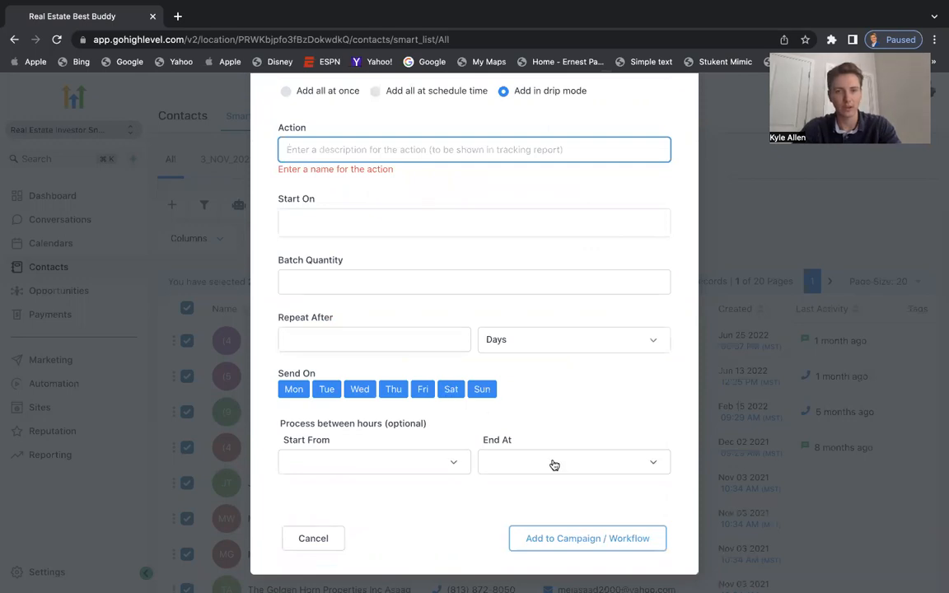
scroll(577, 330, "up", 5)
left_click(679, 117)
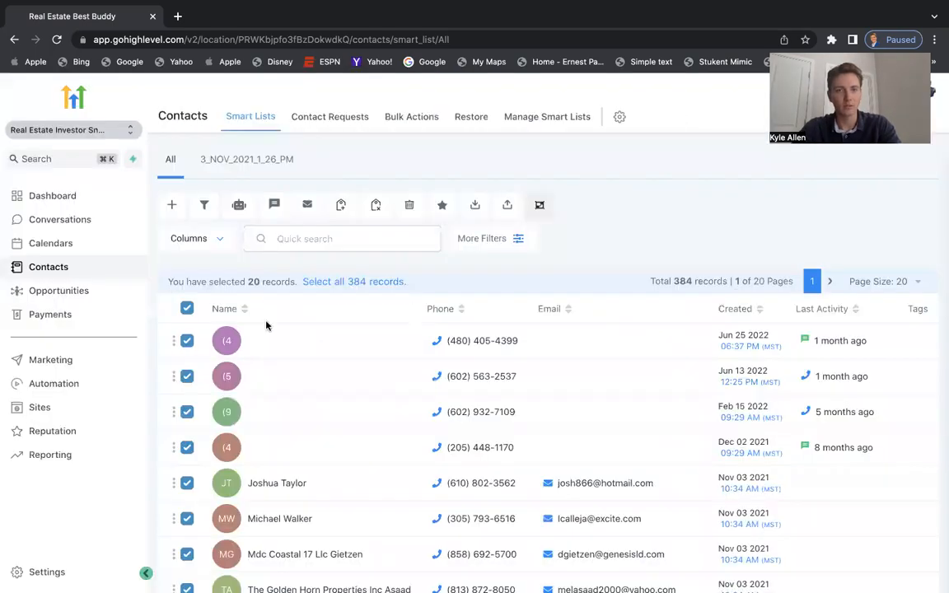
left_click(186, 308)
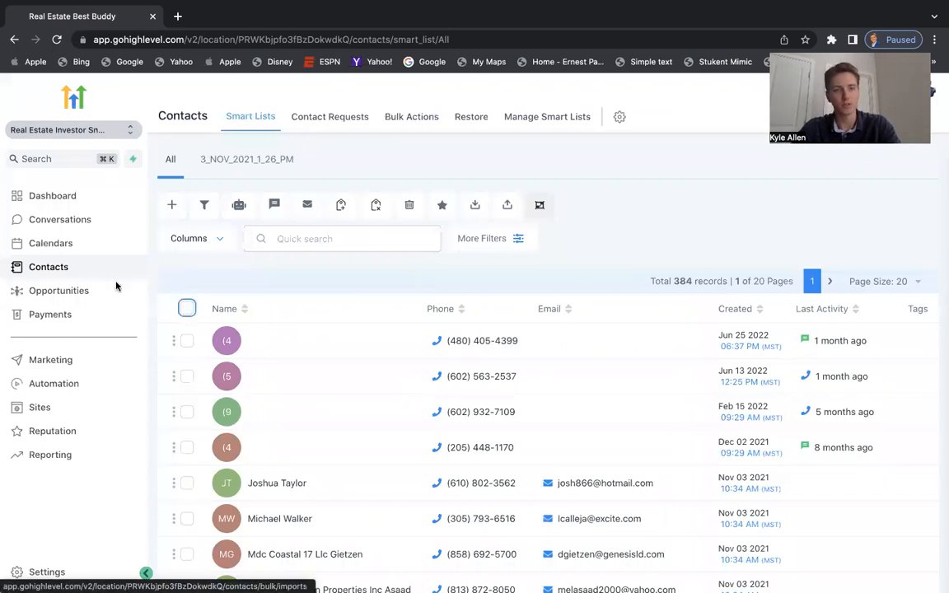
Return to the automation campaigns list and collapse every campaign folder from Appointments through Wholesaler
left_click(66, 385)
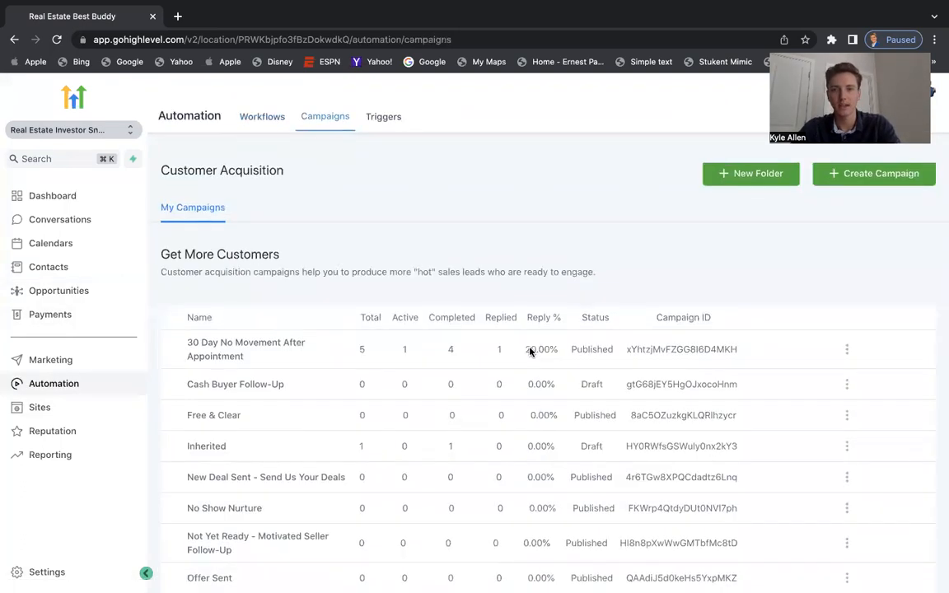
scroll(530, 352, "down", 2)
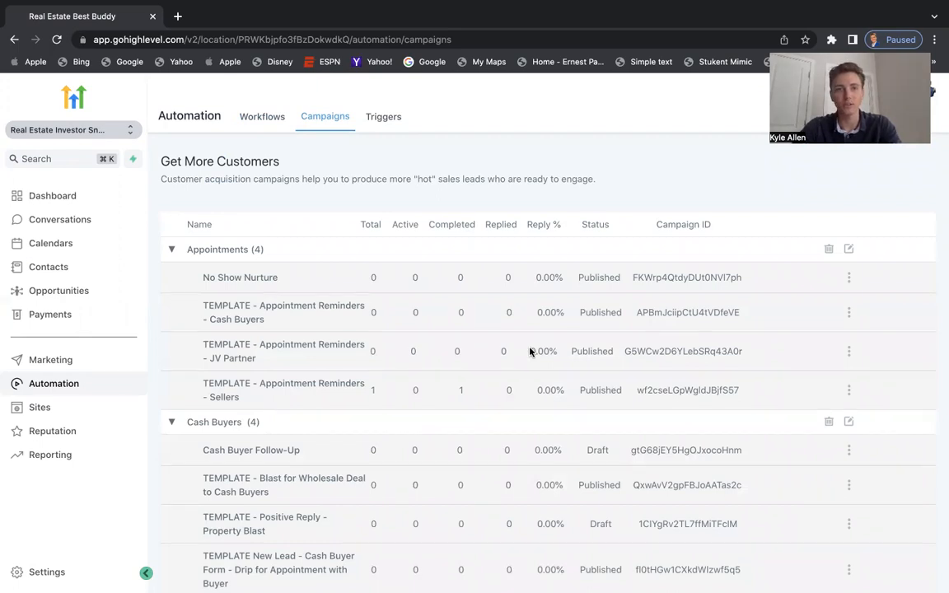
scroll(530, 352, "up", 2)
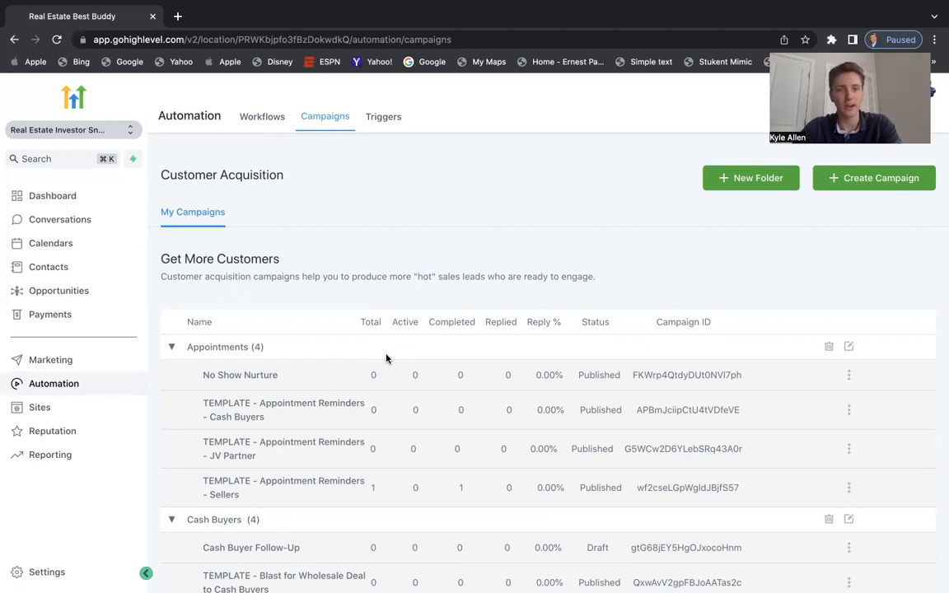
left_click(229, 348)
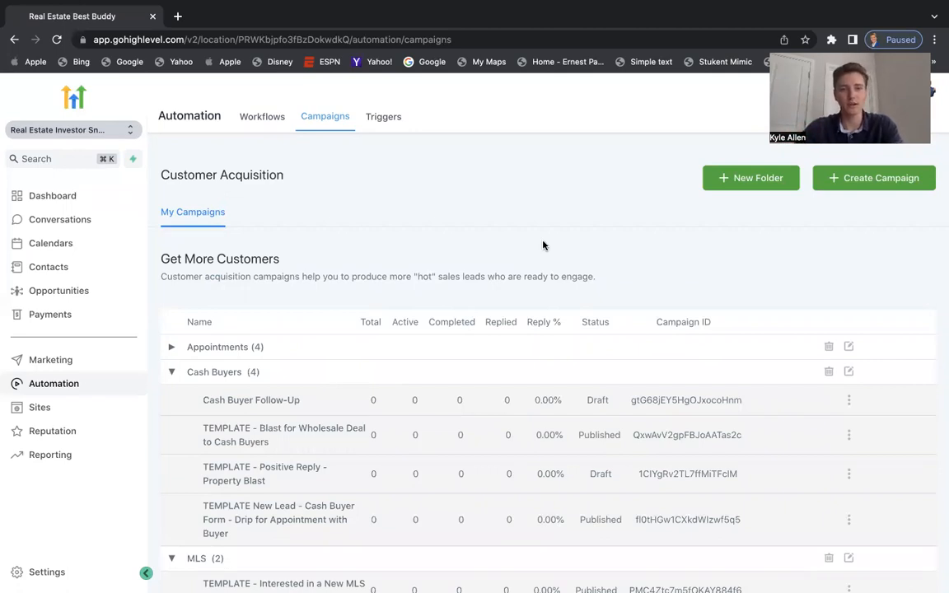
left_click(216, 371)
left_click(204, 397)
left_click(202, 422)
scroll(201, 412, "down", 1)
left_click(203, 440)
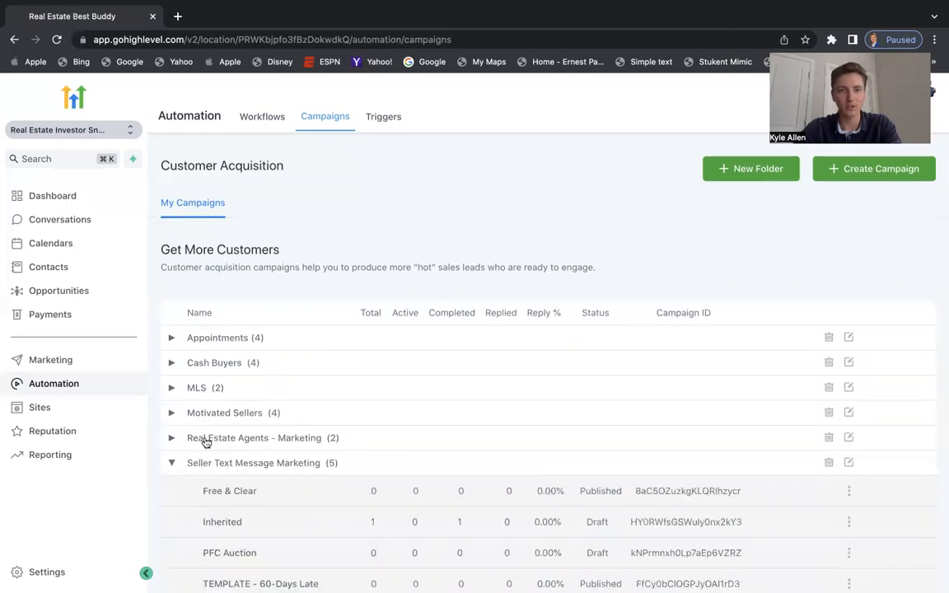
left_click(210, 466)
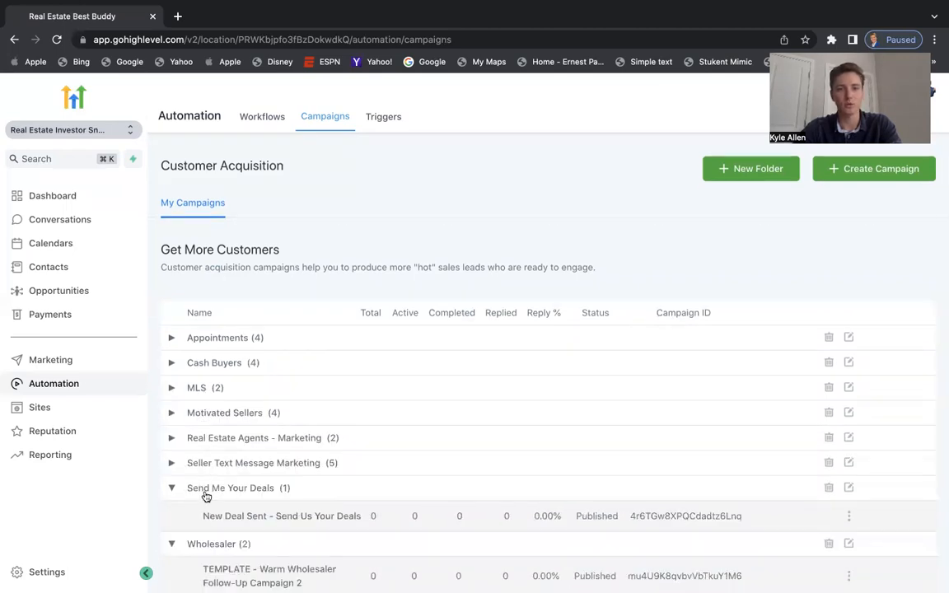
left_click(206, 494)
left_click(207, 511)
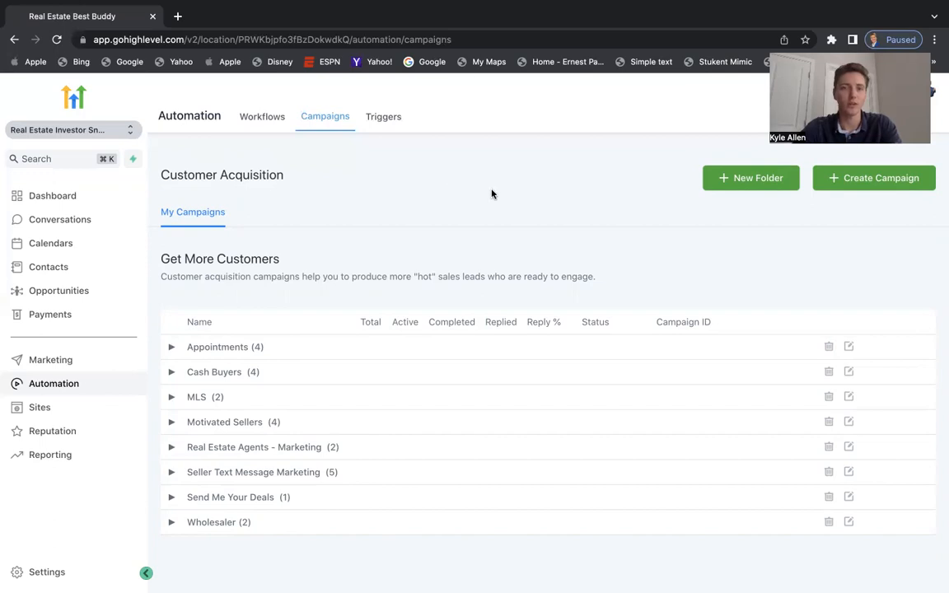
mouse_move(559, 25)
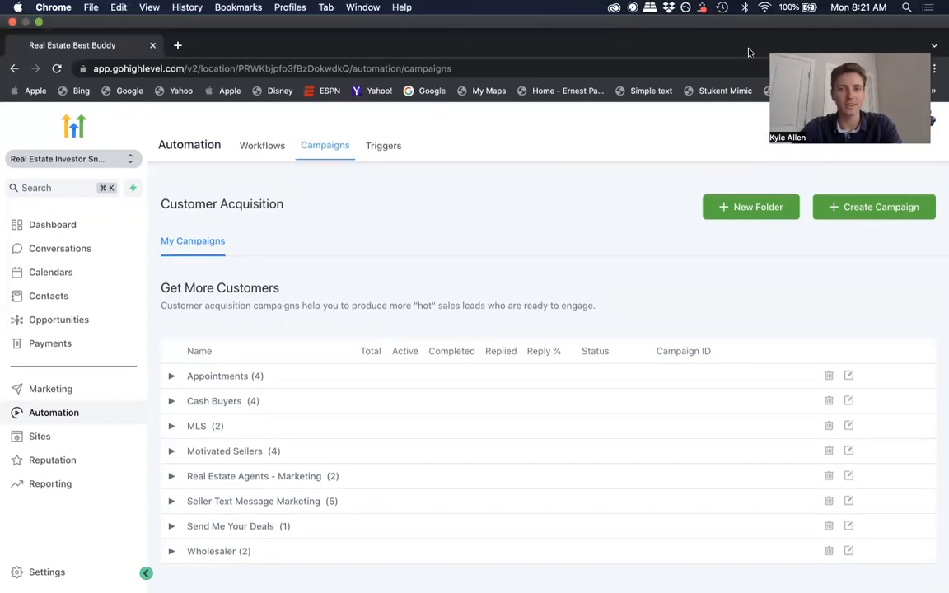